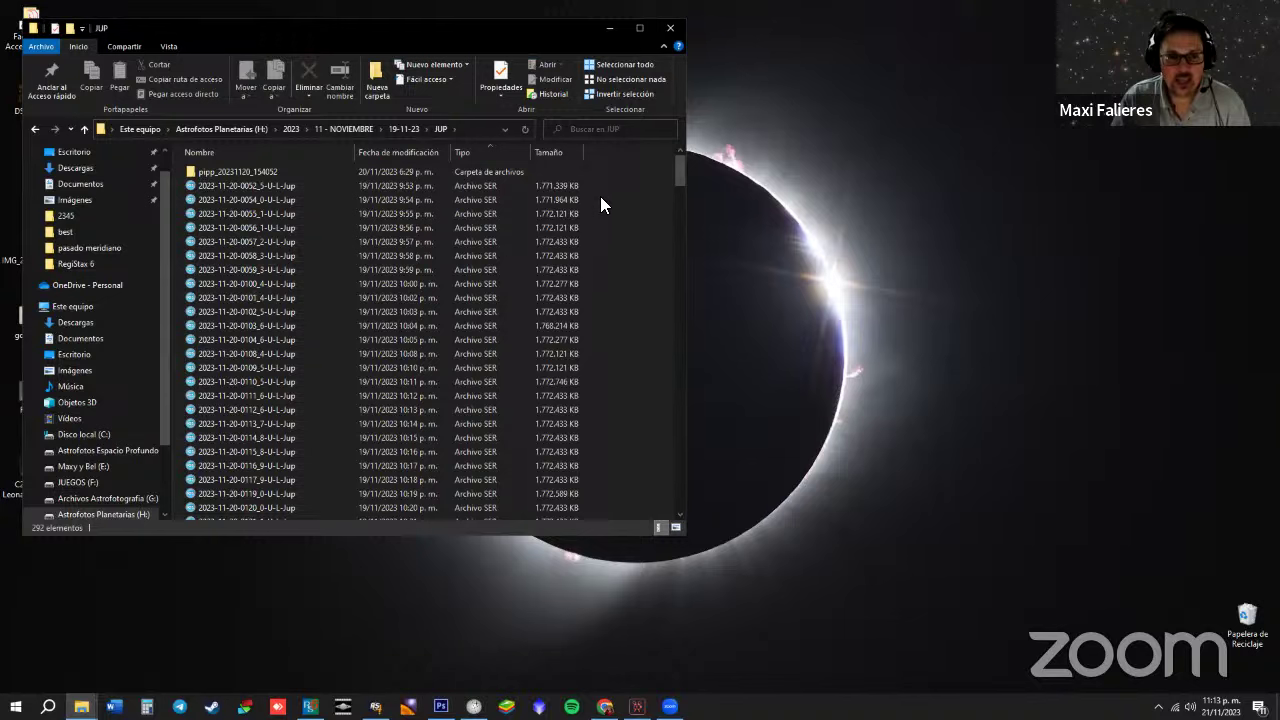
Select all the Jupiter SER recordings in the JUP folder and look through the selected list
drag(600, 184, 204, 212)
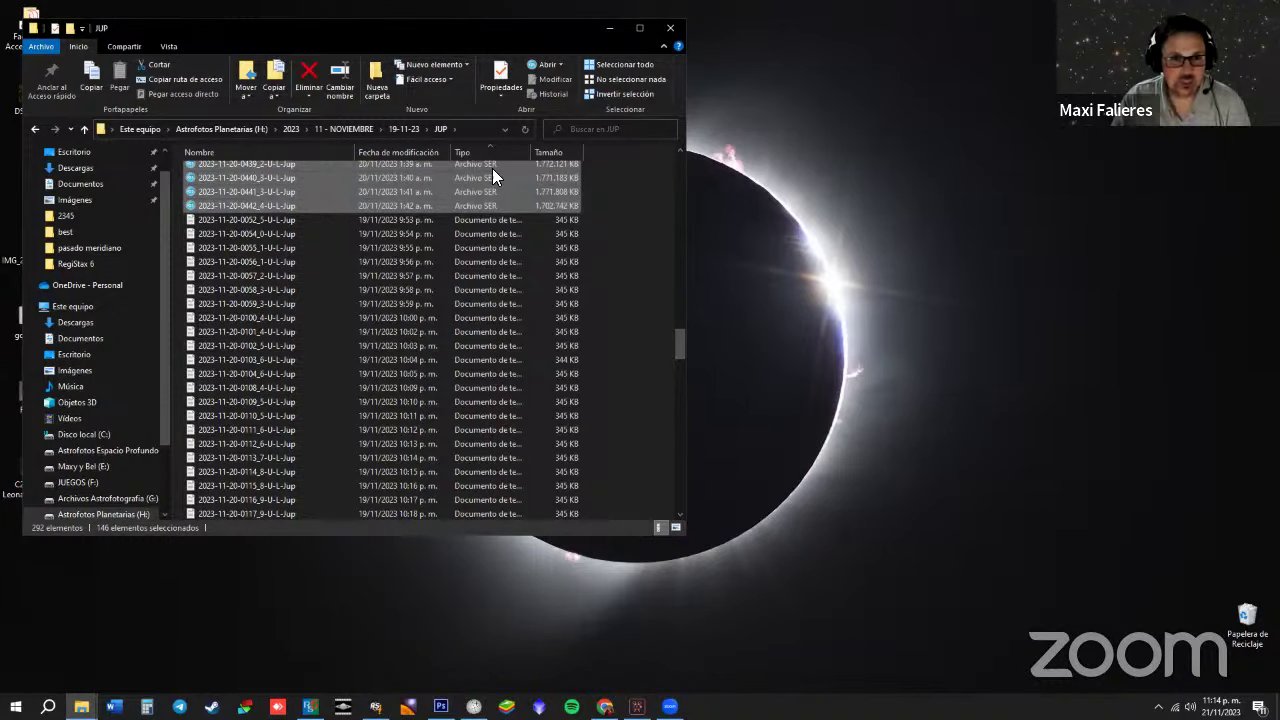
key(super+Up)
scroll(360, 400, up, 10)
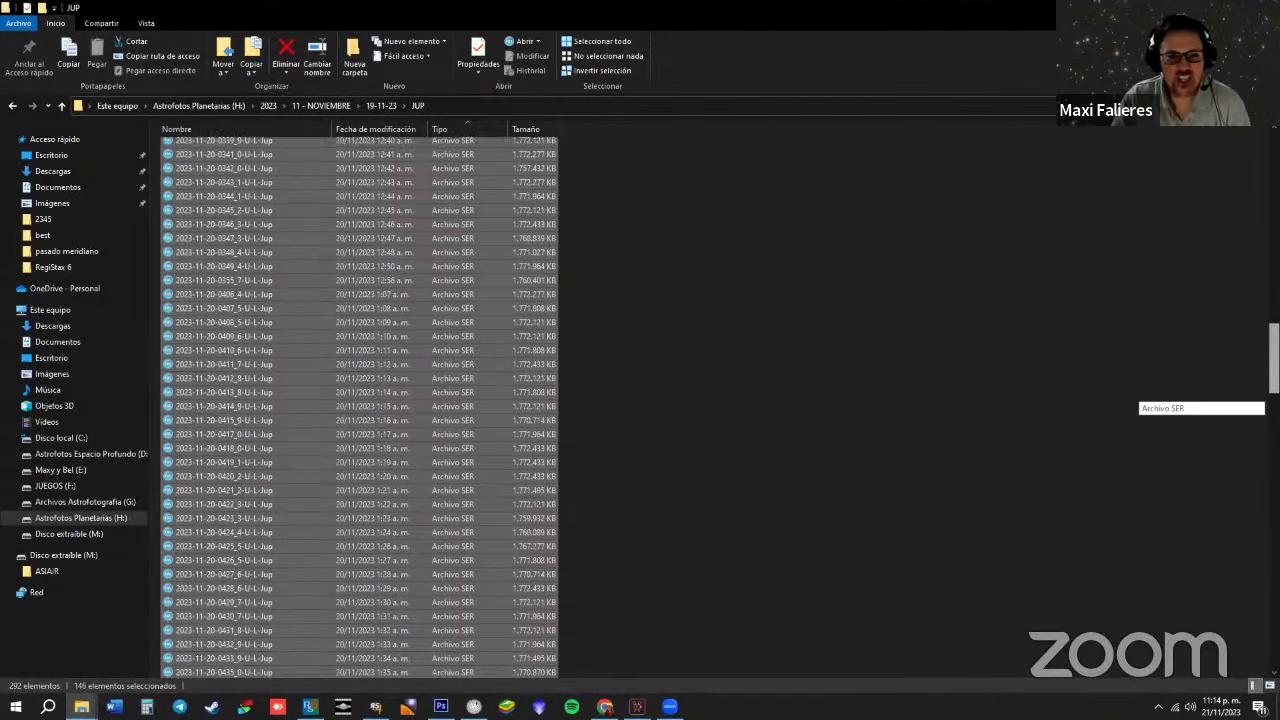
scroll(360, 400, down, 5)
scroll(360, 400, up, 3)
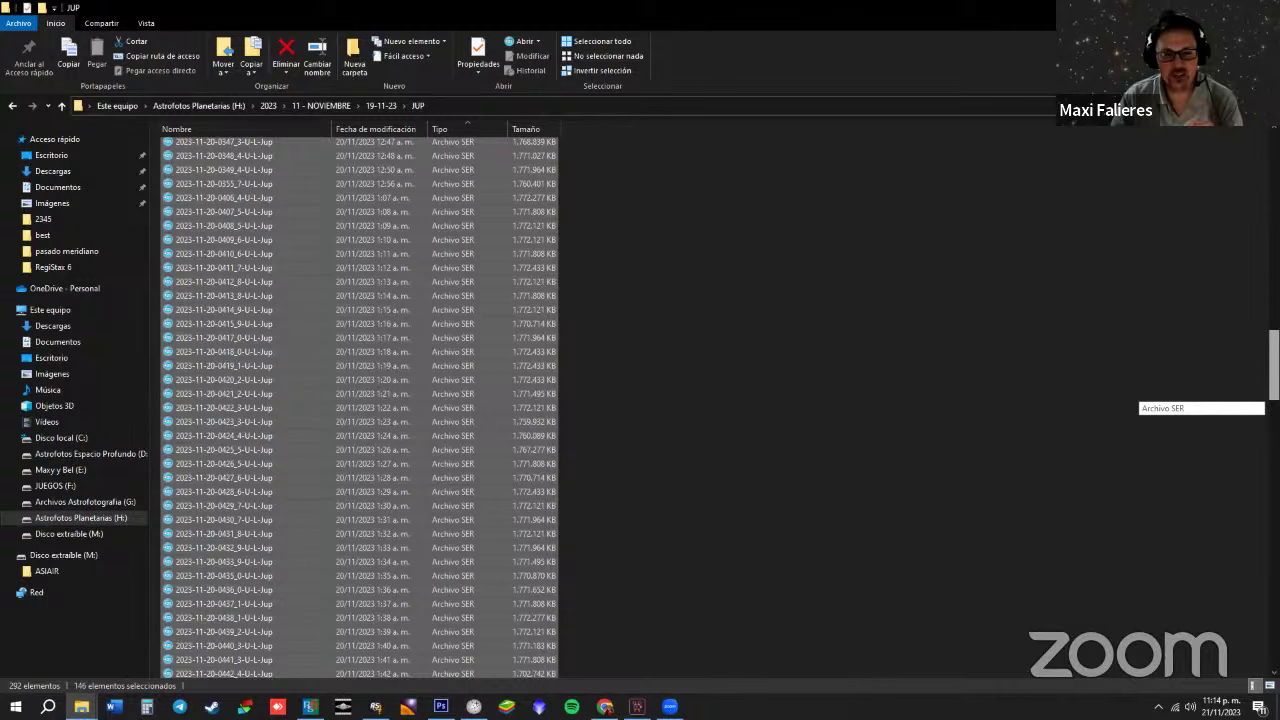
scroll(360, 400, up, 15)
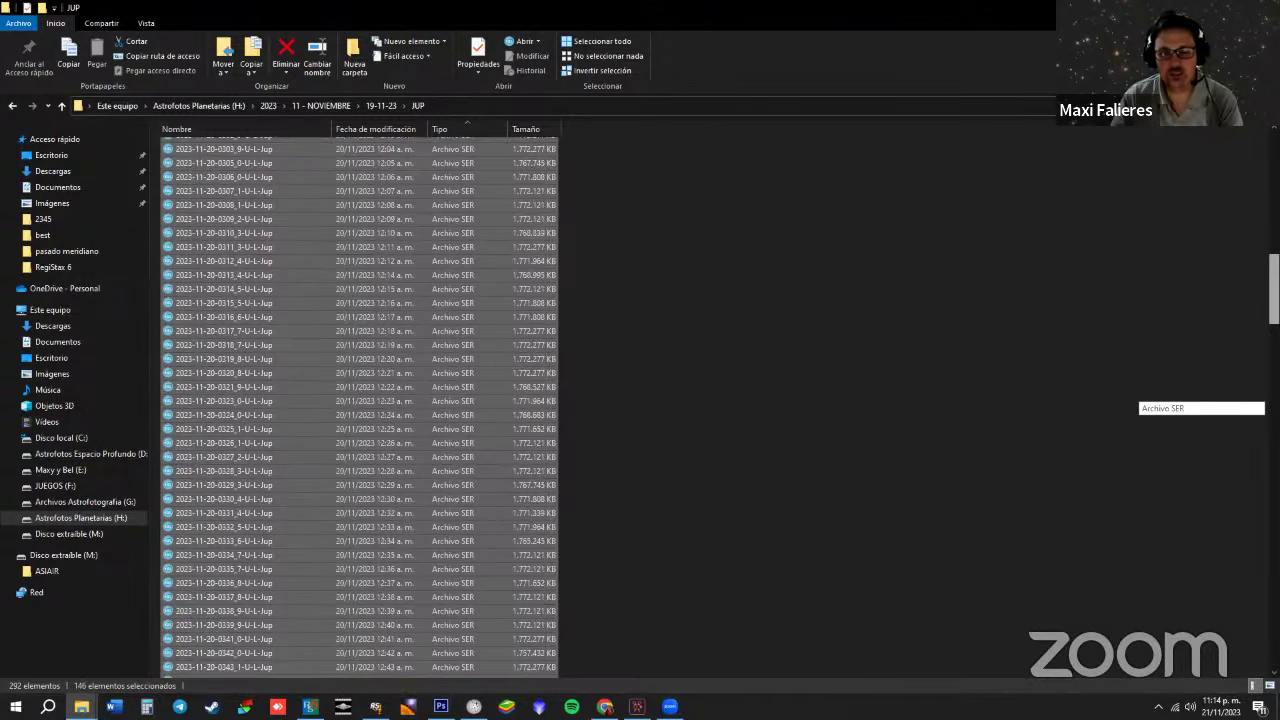
scroll(360, 400, up, 1)
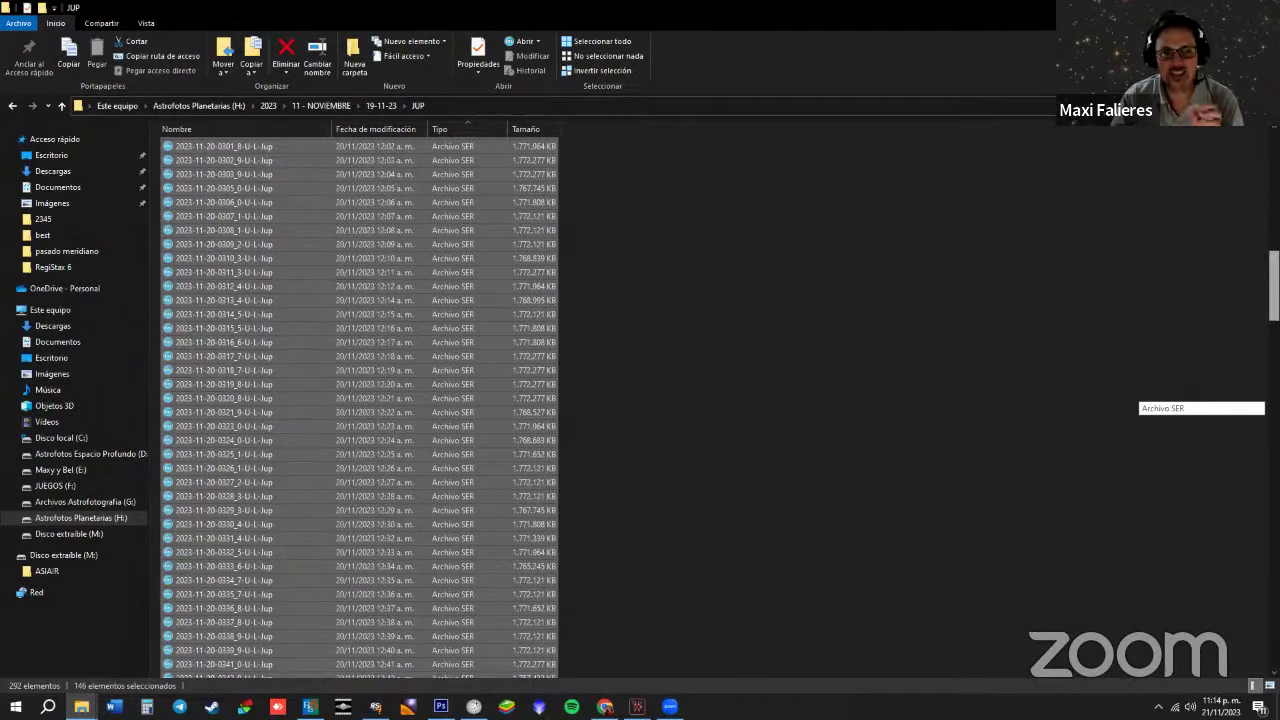
scroll(360, 400, up, 20)
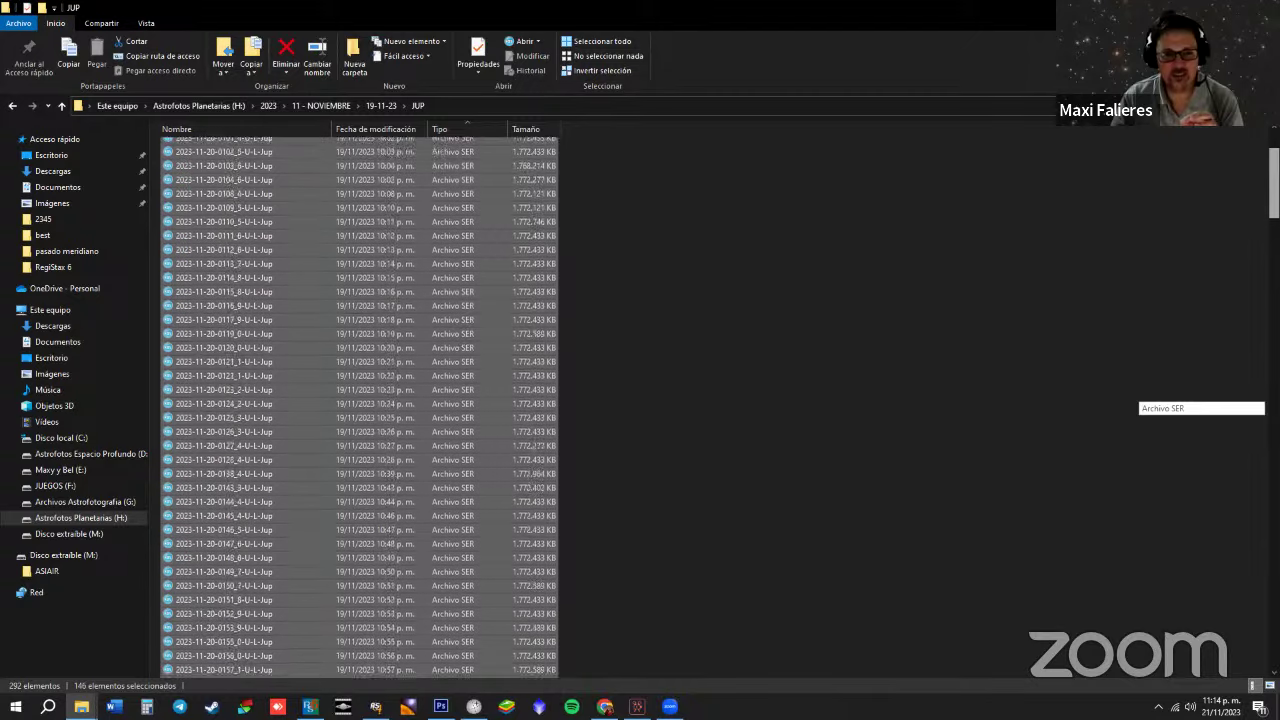
scroll(552, 176, up, 3)
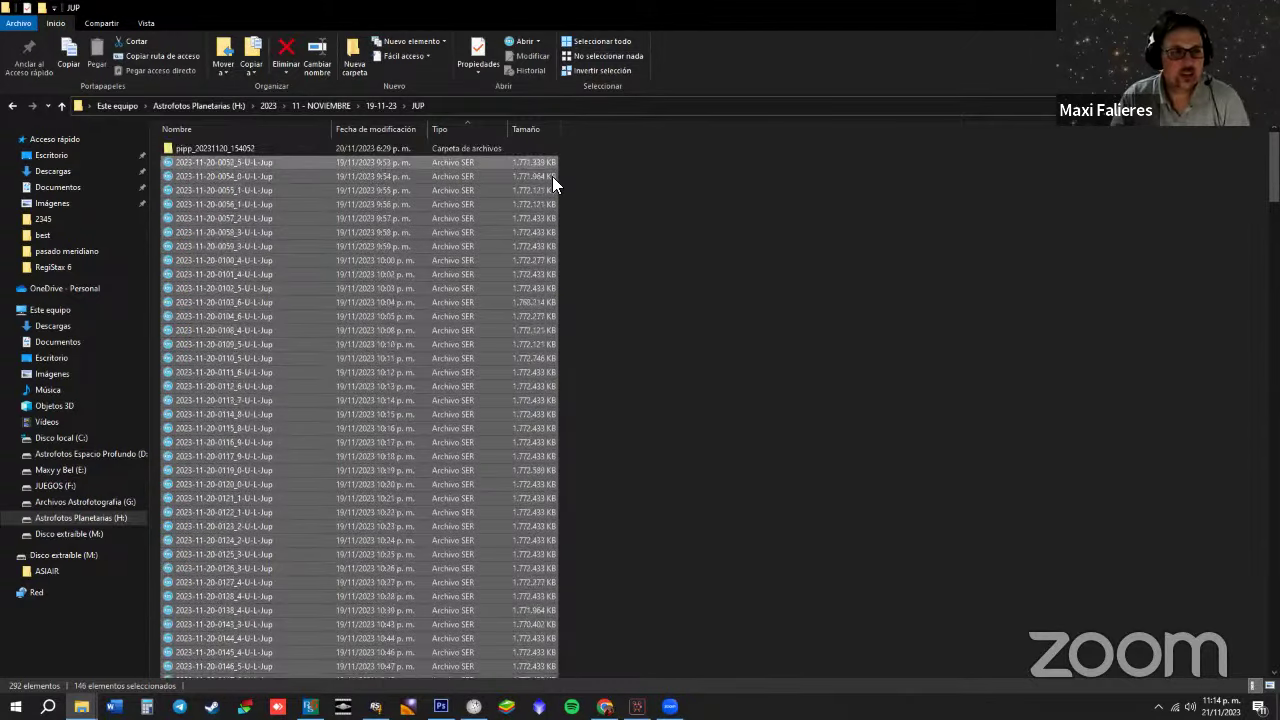
Open the pipp_20231120_154052 folder and look through its PIPP-processed SER files
double_click(252, 152)
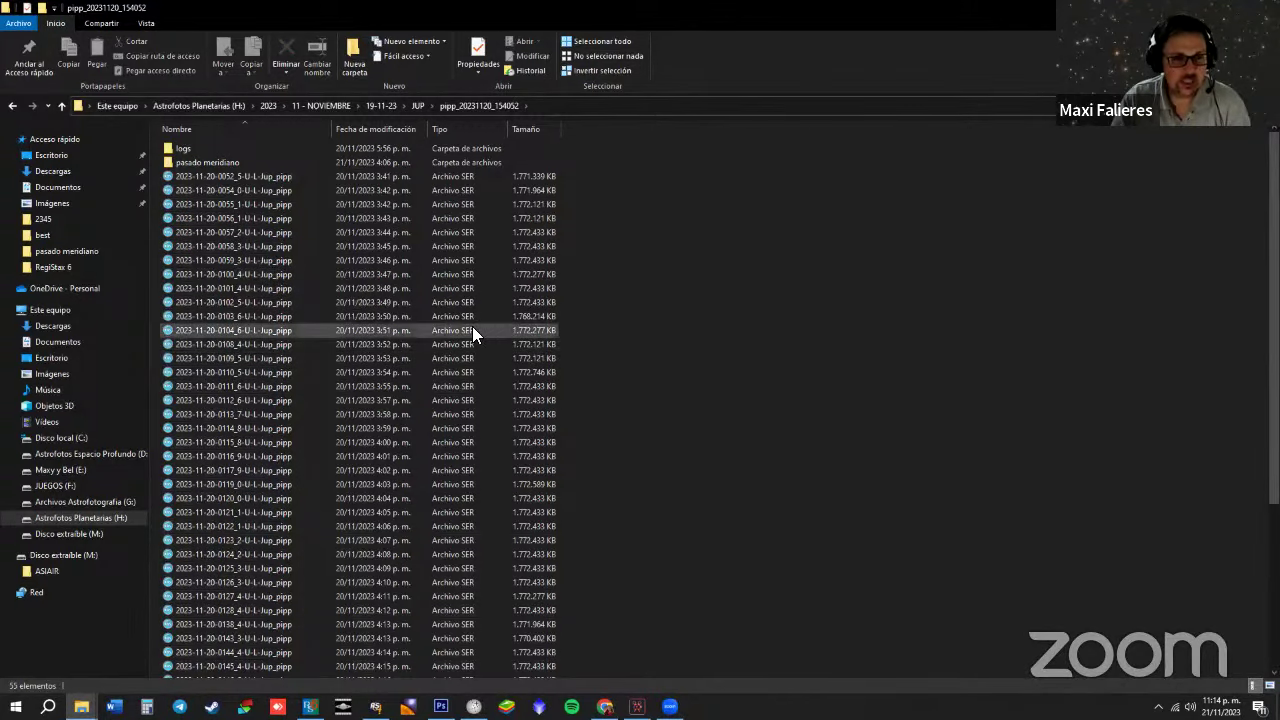
scroll(425, 390, down, 2)
scroll(419, 413, down, 1)
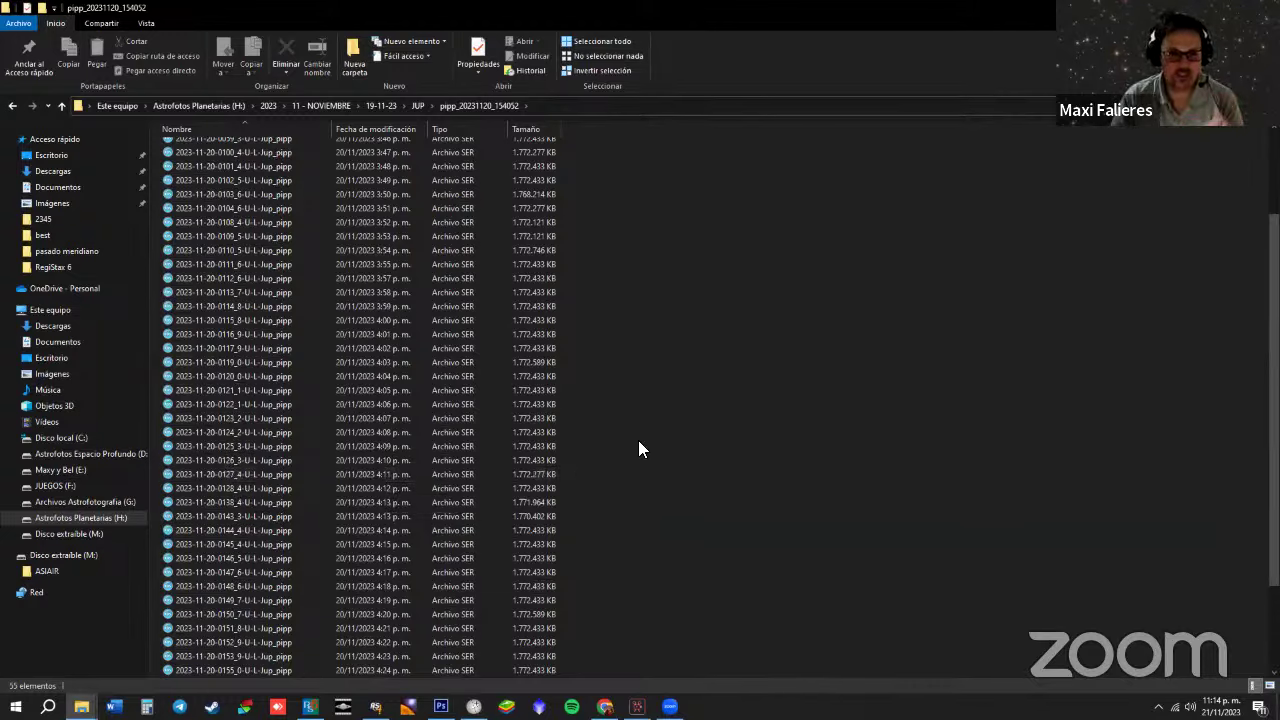
Switch to AutoStakkert, clear Jupiter's alignment points and compare the first and last quality-sorted frames
click(375, 706)
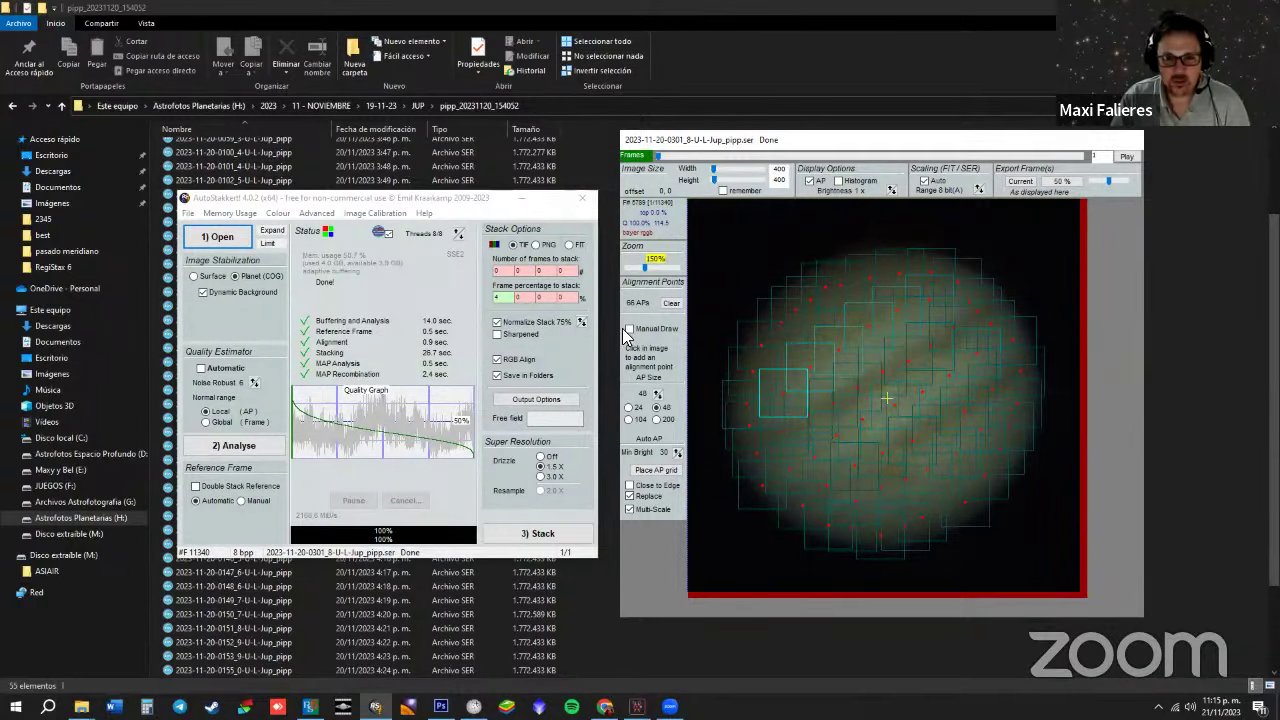
click(671, 303)
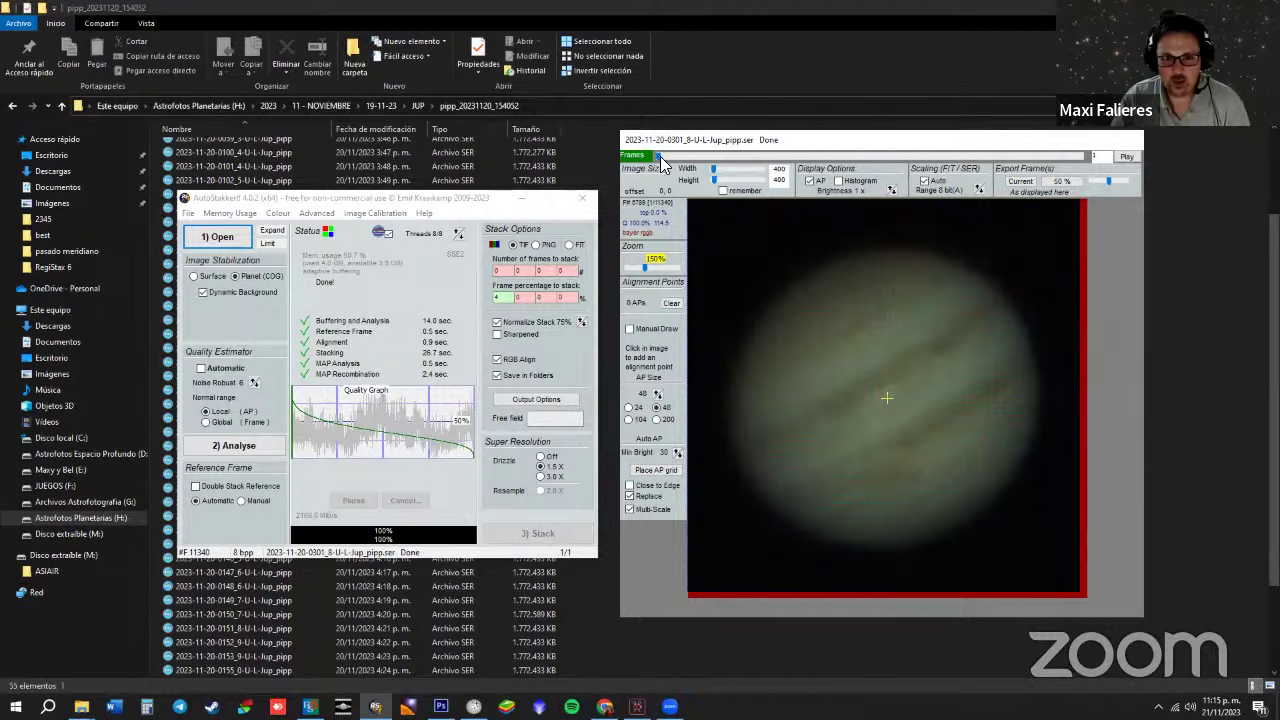
mouse_move(658, 159)
mouse_down()
mouse_move(780, 156)
mouse_move(843, 172)
mouse_move(1060, 144)
mouse_move(651, 168)
mouse_up()
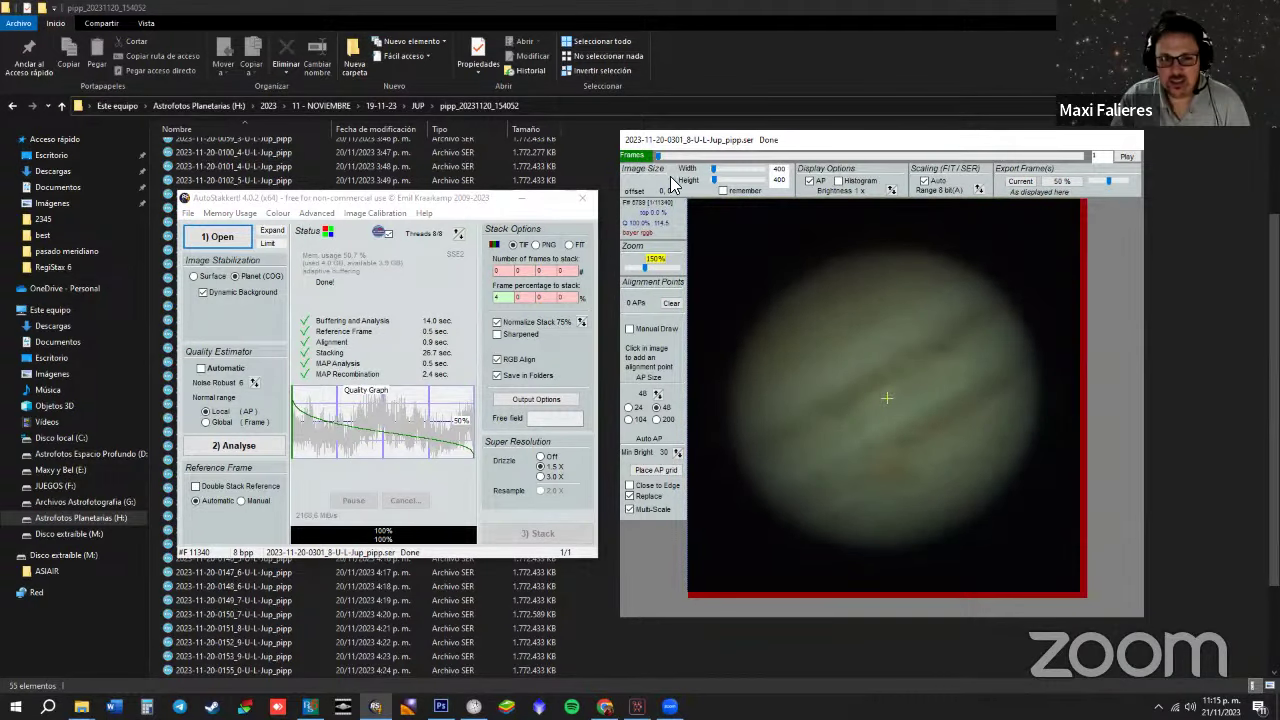
key(End)
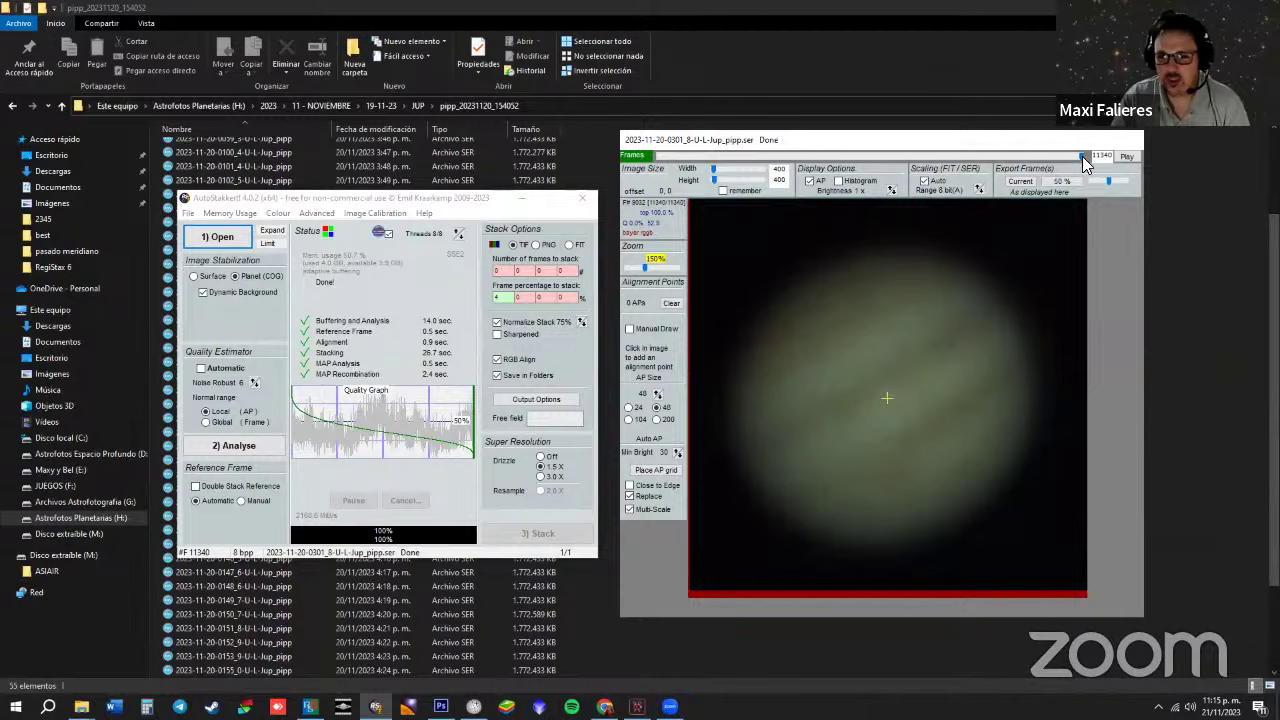
drag(1078, 156, 630, 178)
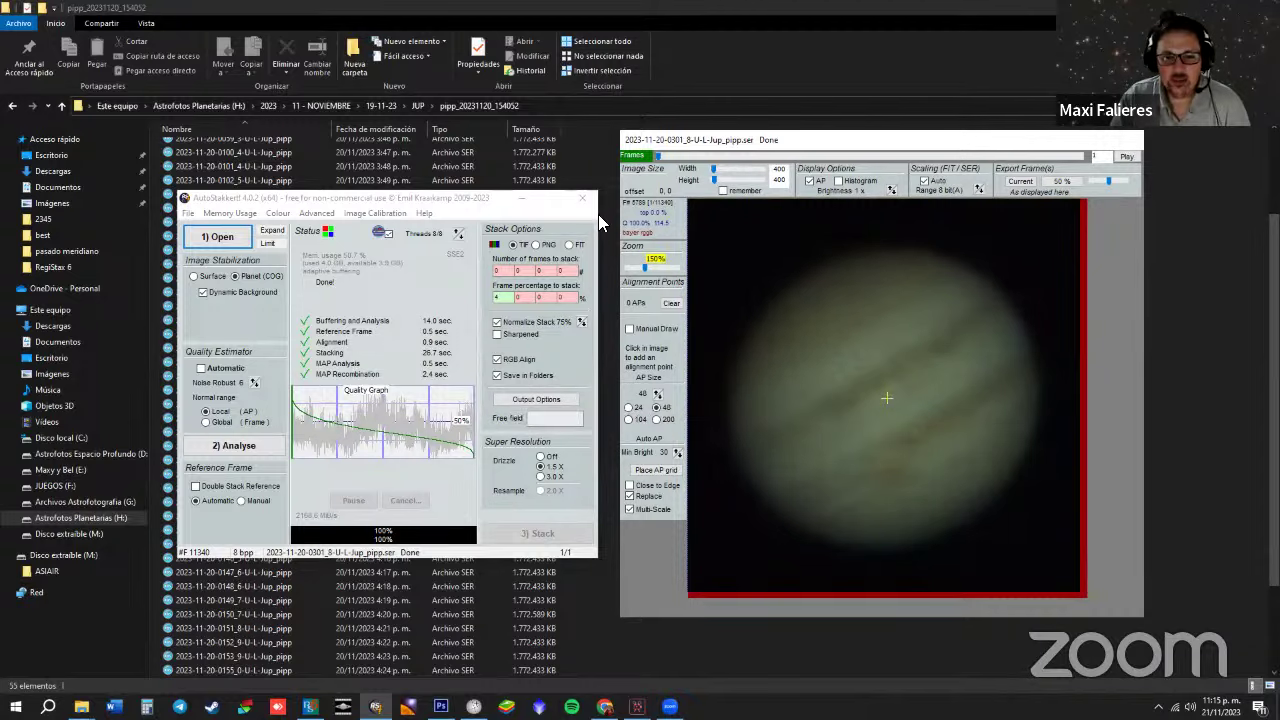
key(alt+F4)
Open the "pasado meridiano" folder and look through its SER and TIF files
scroll(642, 164, up, 3)
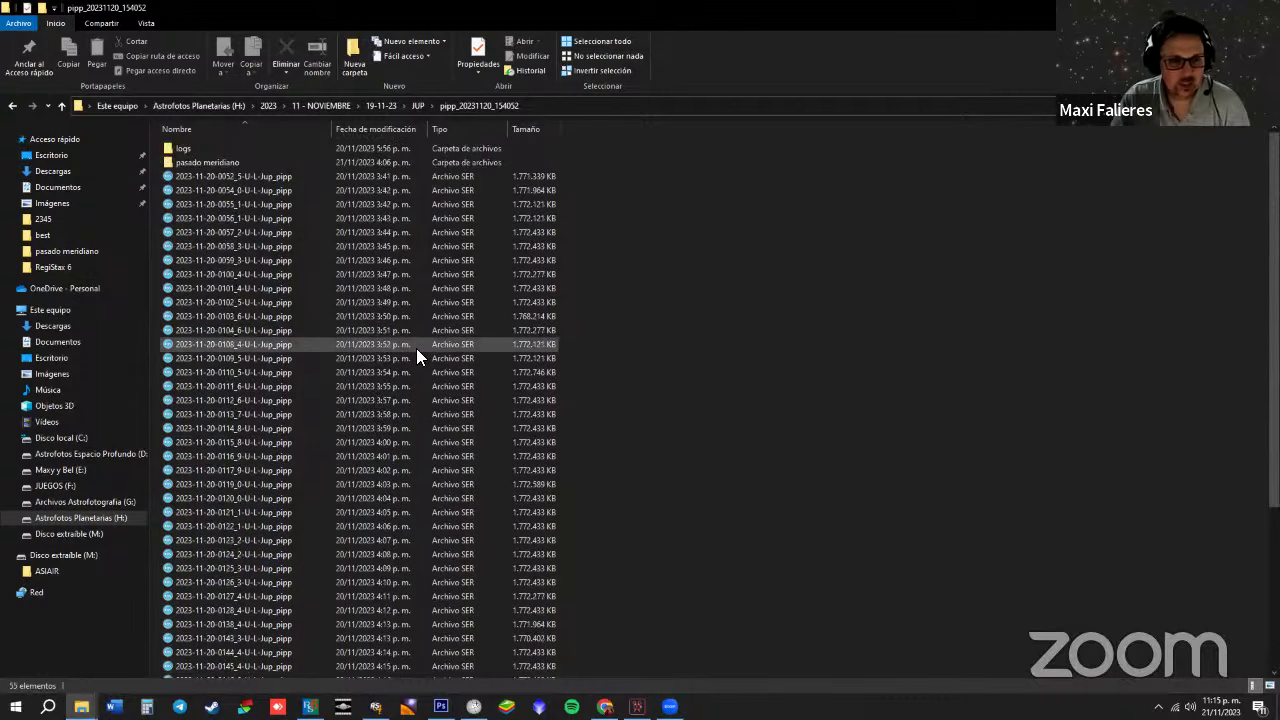
key(p)
key(Return)
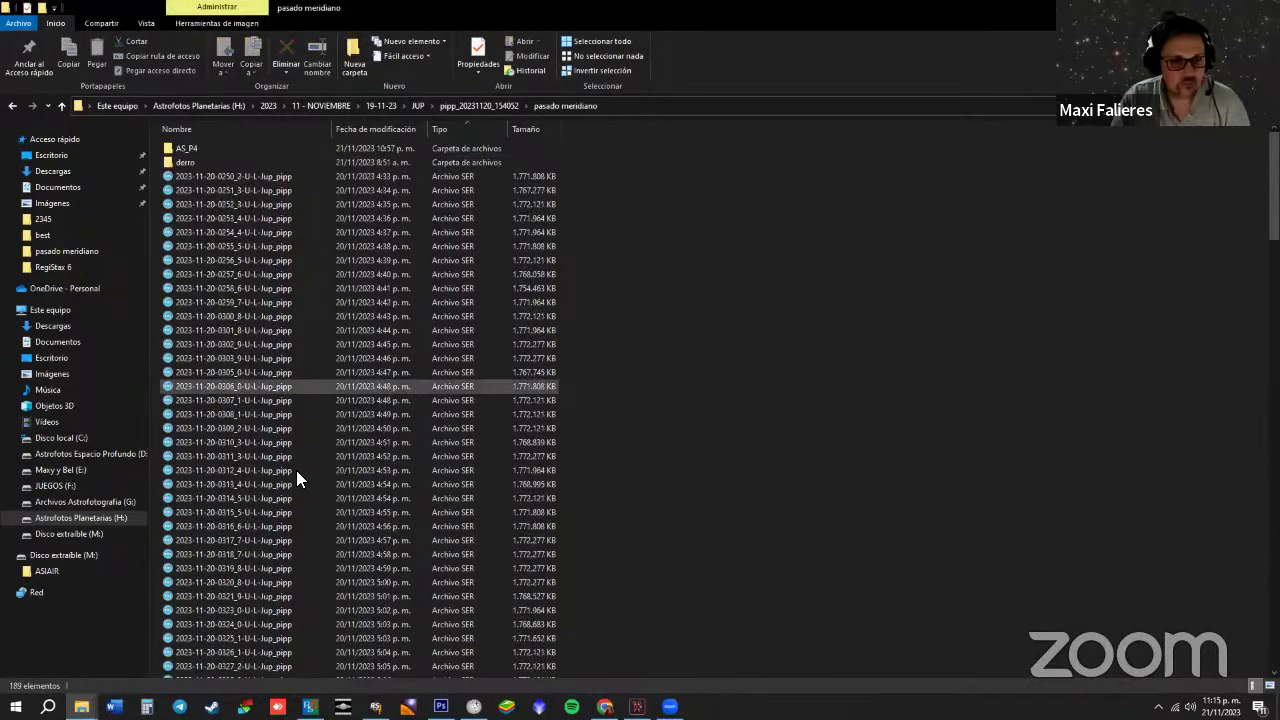
scroll(294, 470, down, 15)
scroll(292, 470, down, 20)
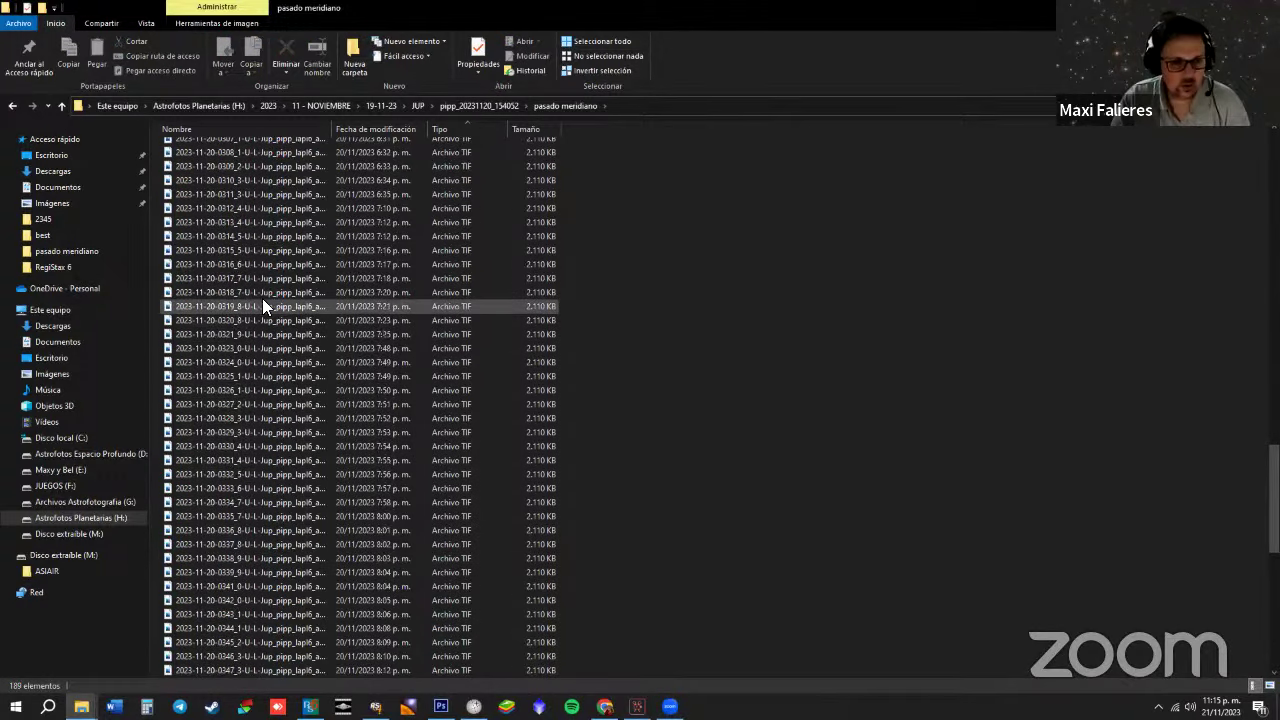
scroll(258, 226, up, 15)
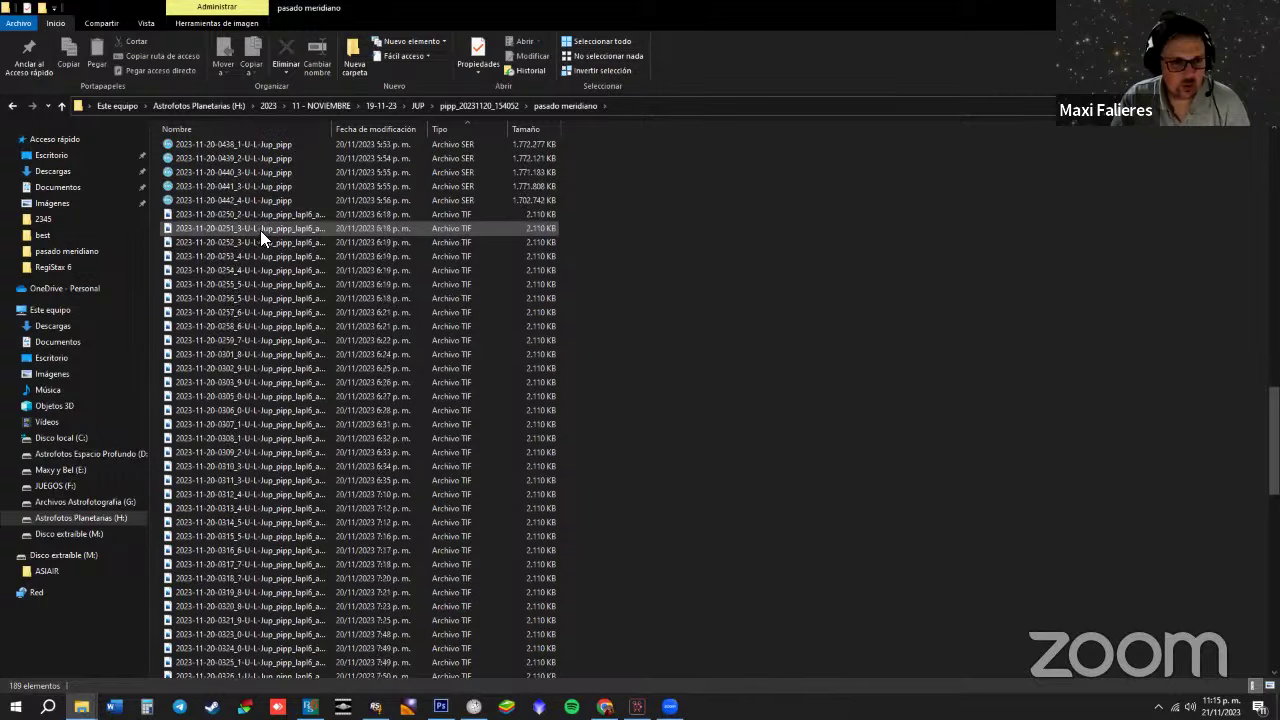
scroll(264, 232, up, 10)
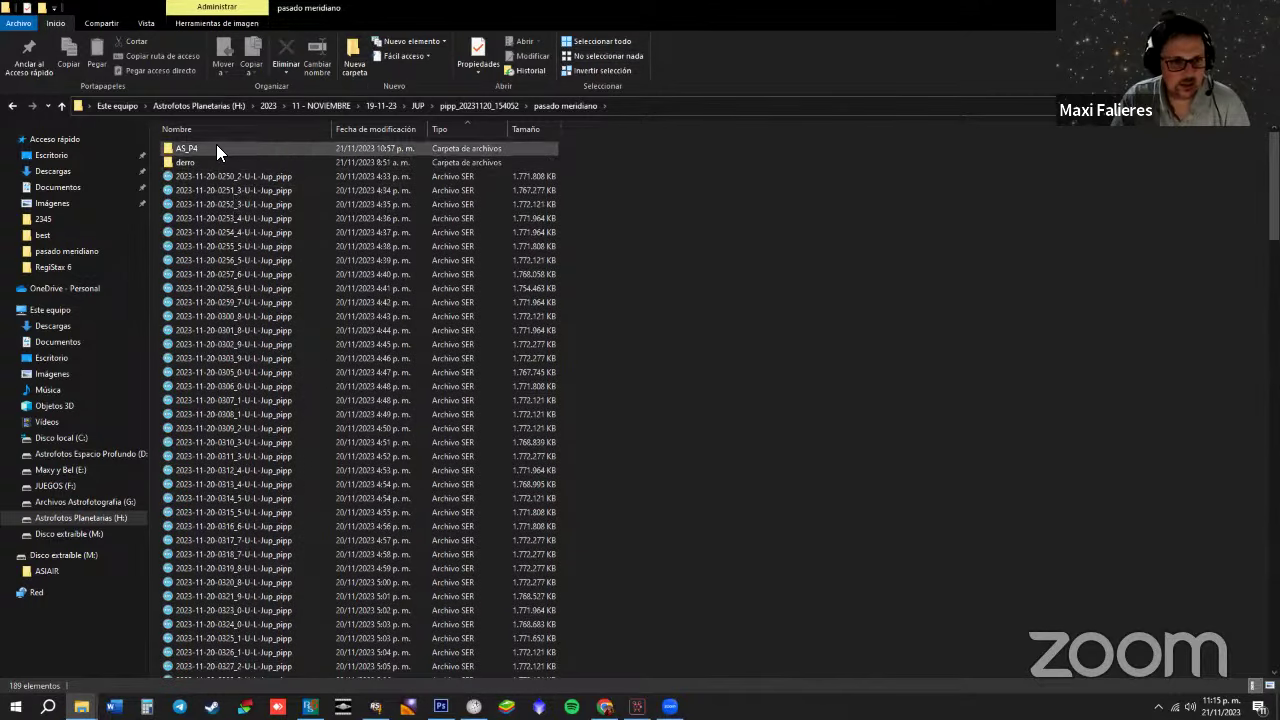
double_click(216, 144)
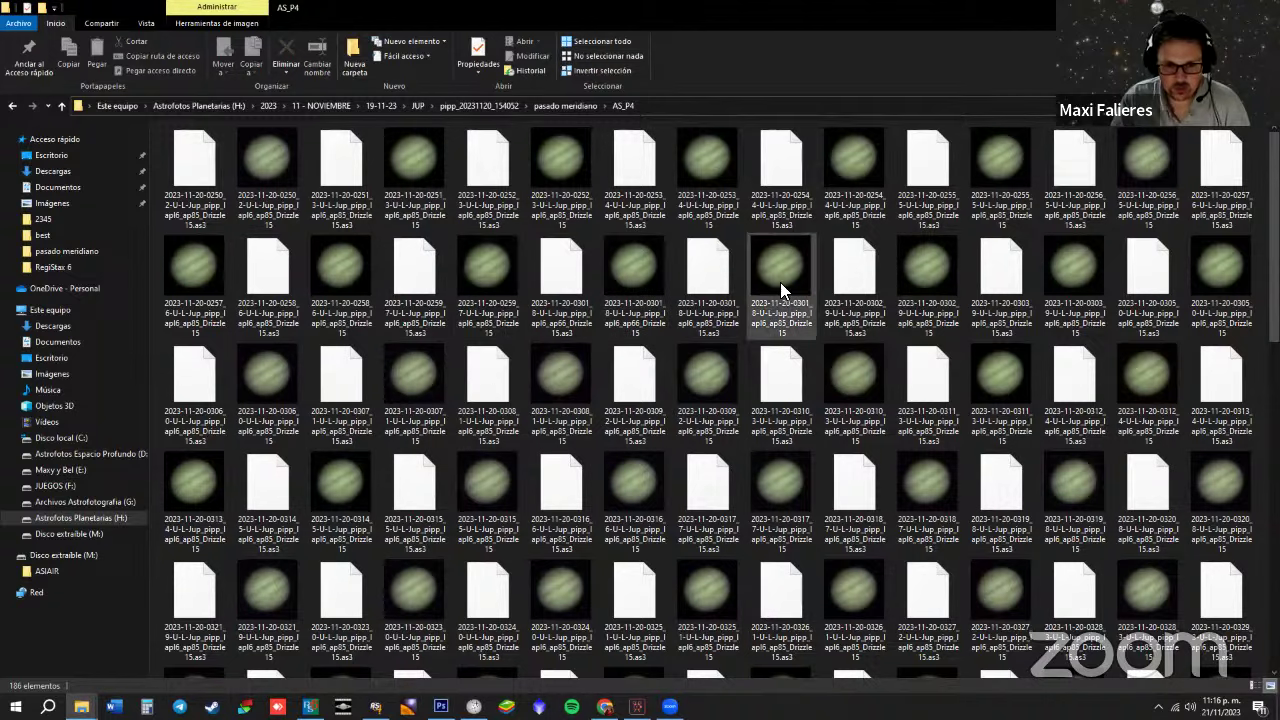
mouse_move(636, 286)
mouse_down()
mouse_move(335, 570)
mouse_move(632, 306)
mouse_up()
double_click(634, 286)
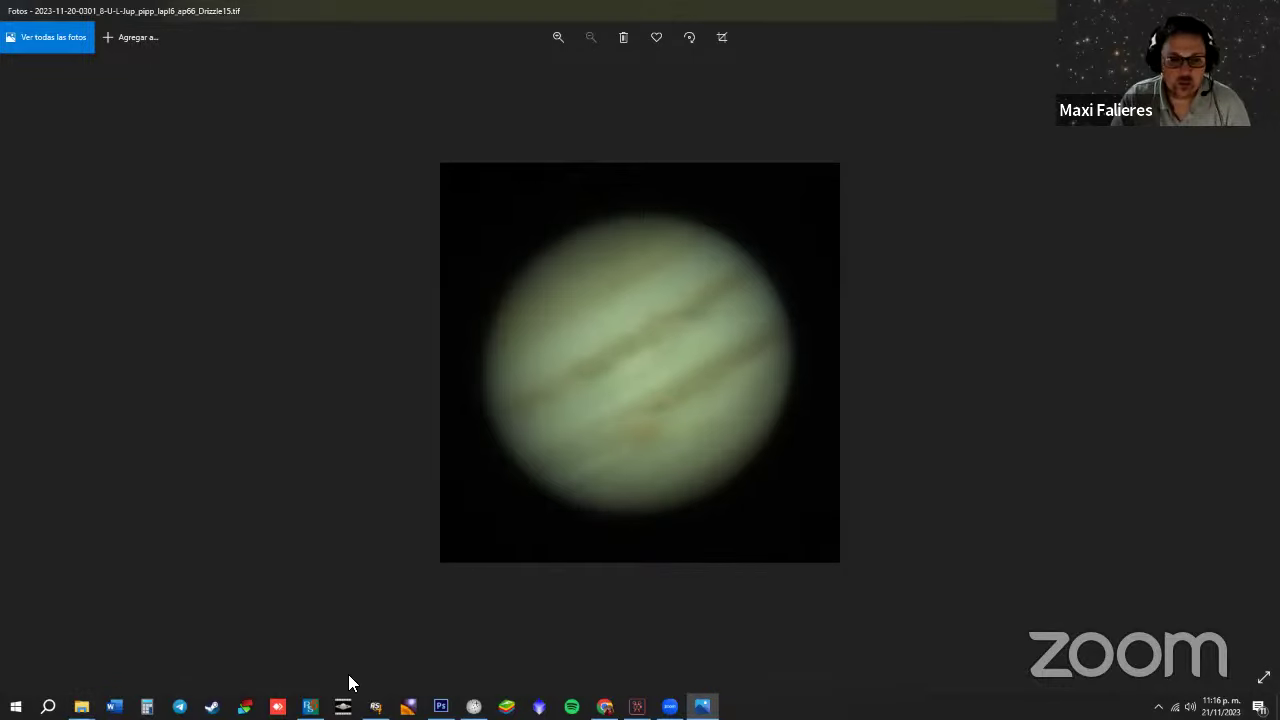
click(310, 706)
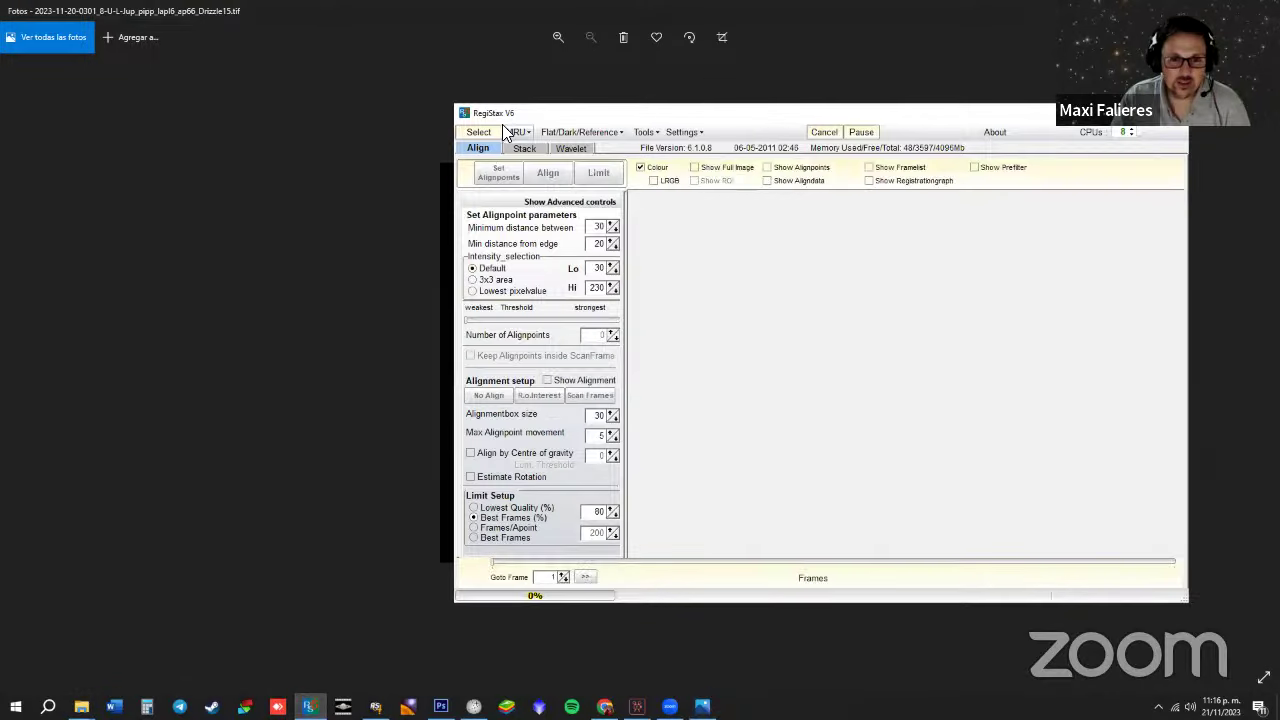
click(456, 20)
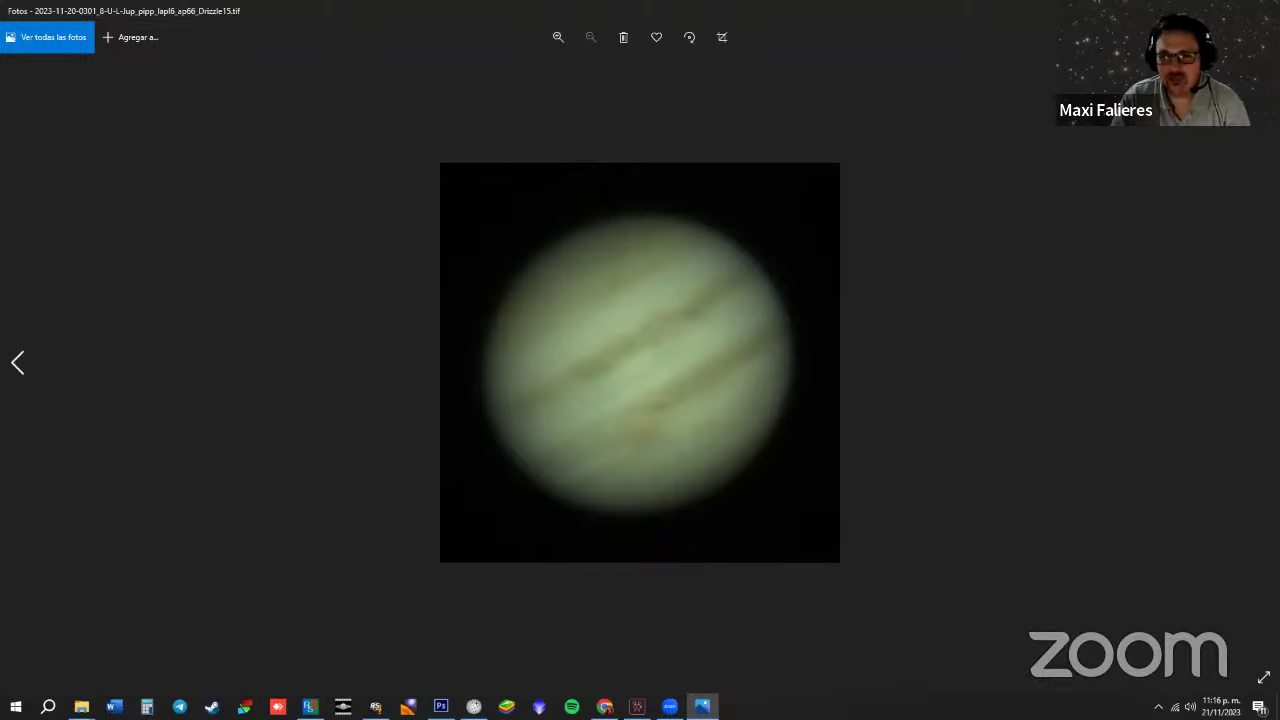
key(alt+Tab)
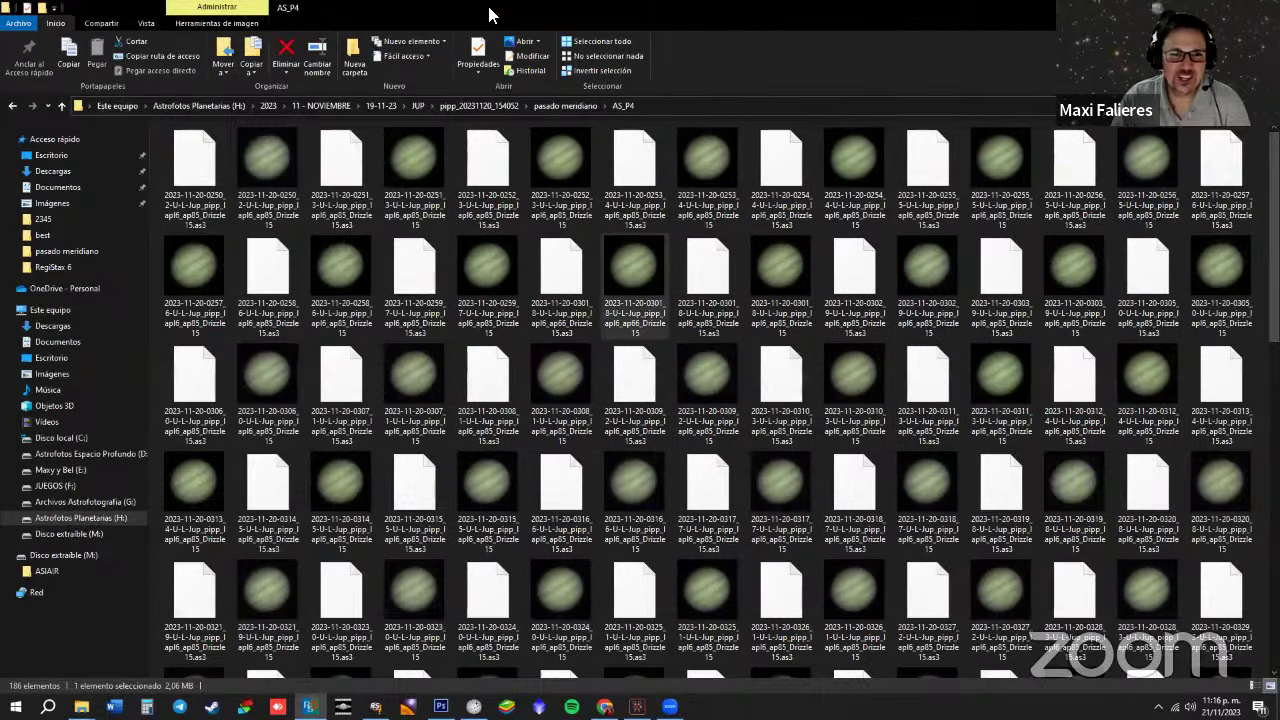
key(alt+Tab)
drag(652, 331, 808, 374)
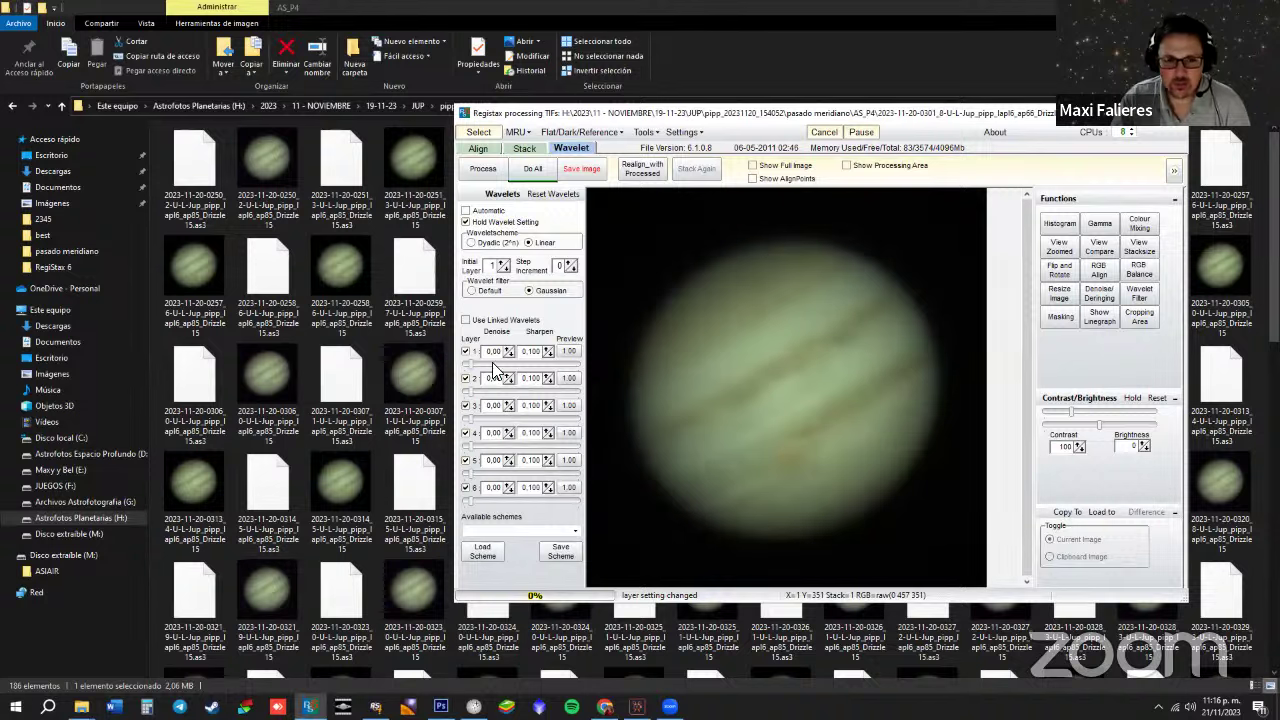
Sharpen the stacked Jupiter image by loading the saved 19-11 wavelet scheme dated 21/11/2023 11:10 p.m
drag(470, 366, 558, 370)
right_click(558, 368)
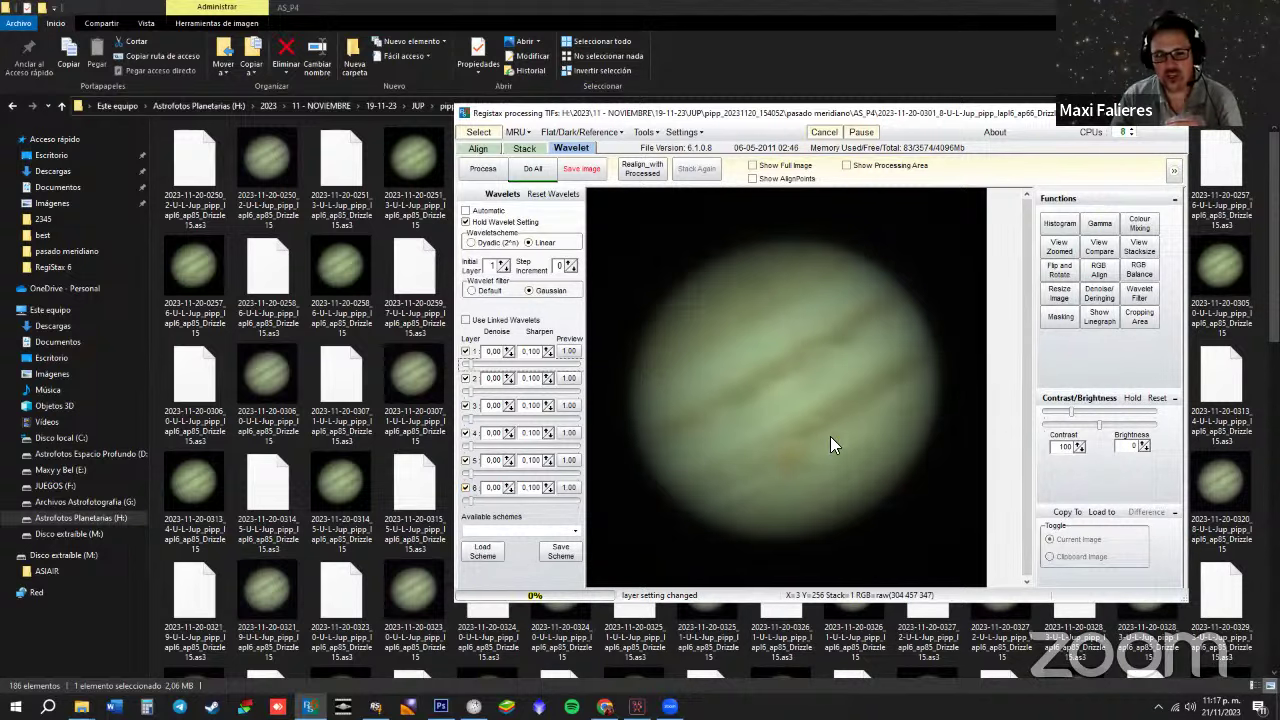
click(486, 554)
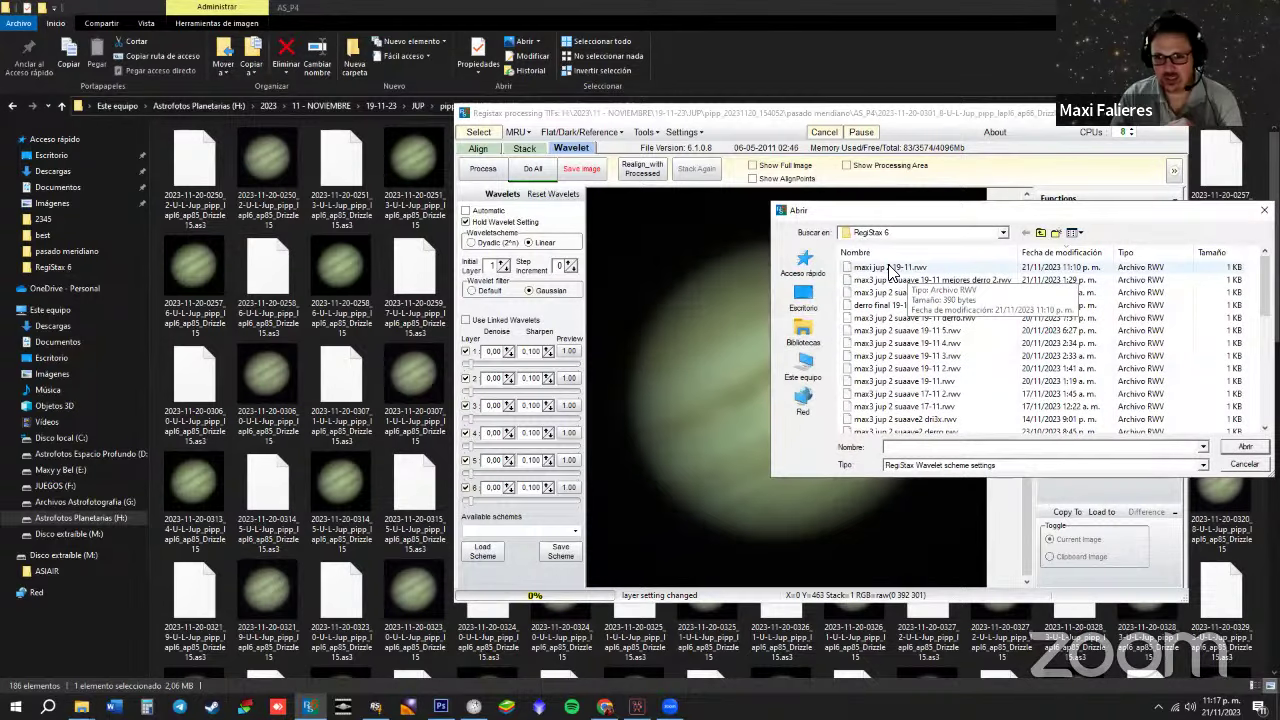
double_click(889, 270)
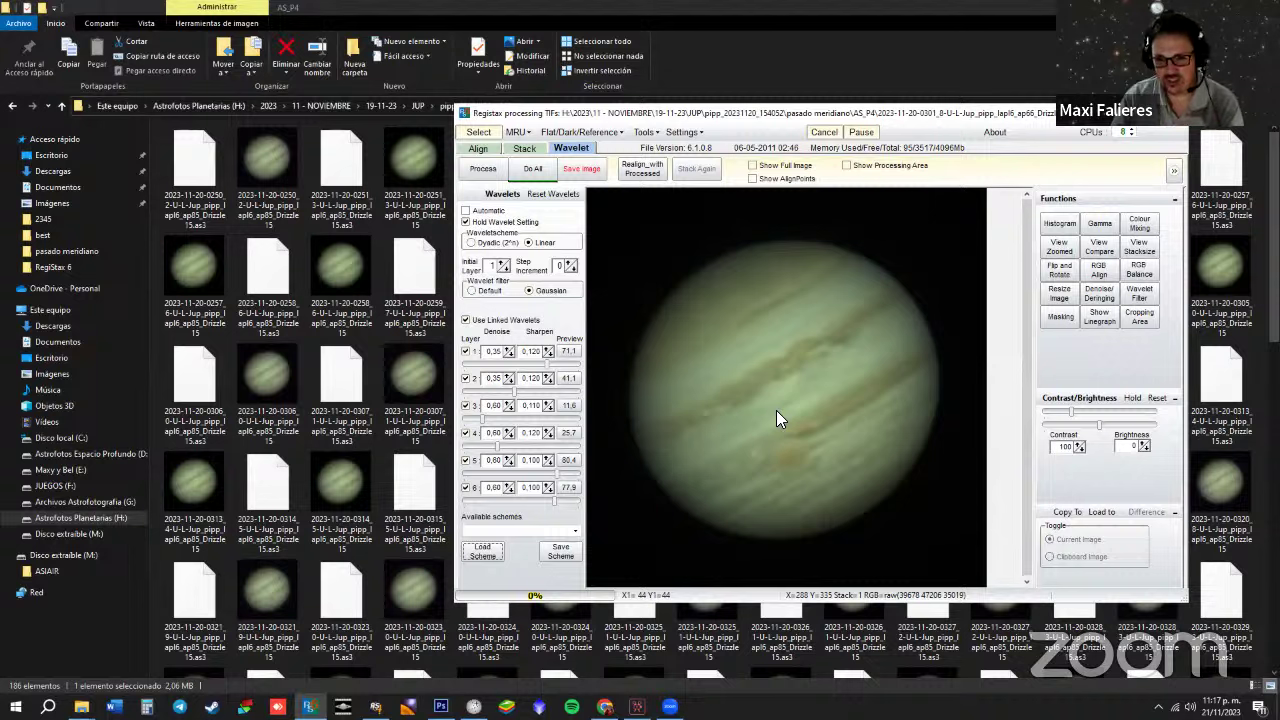
Switch to Movavi Video Editor Plus and replay the Jupiter rotation animation, rewinding it and pausing to examine the planet and moon
click(637, 706)
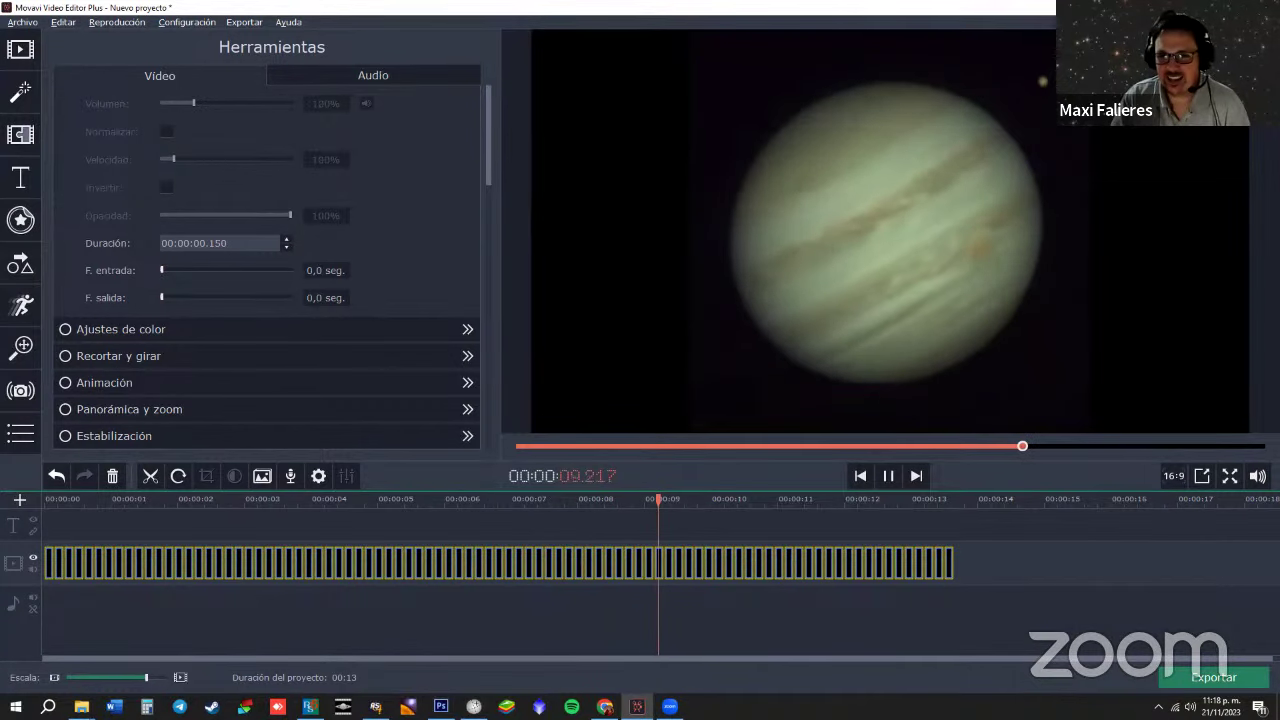
click(880, 478)
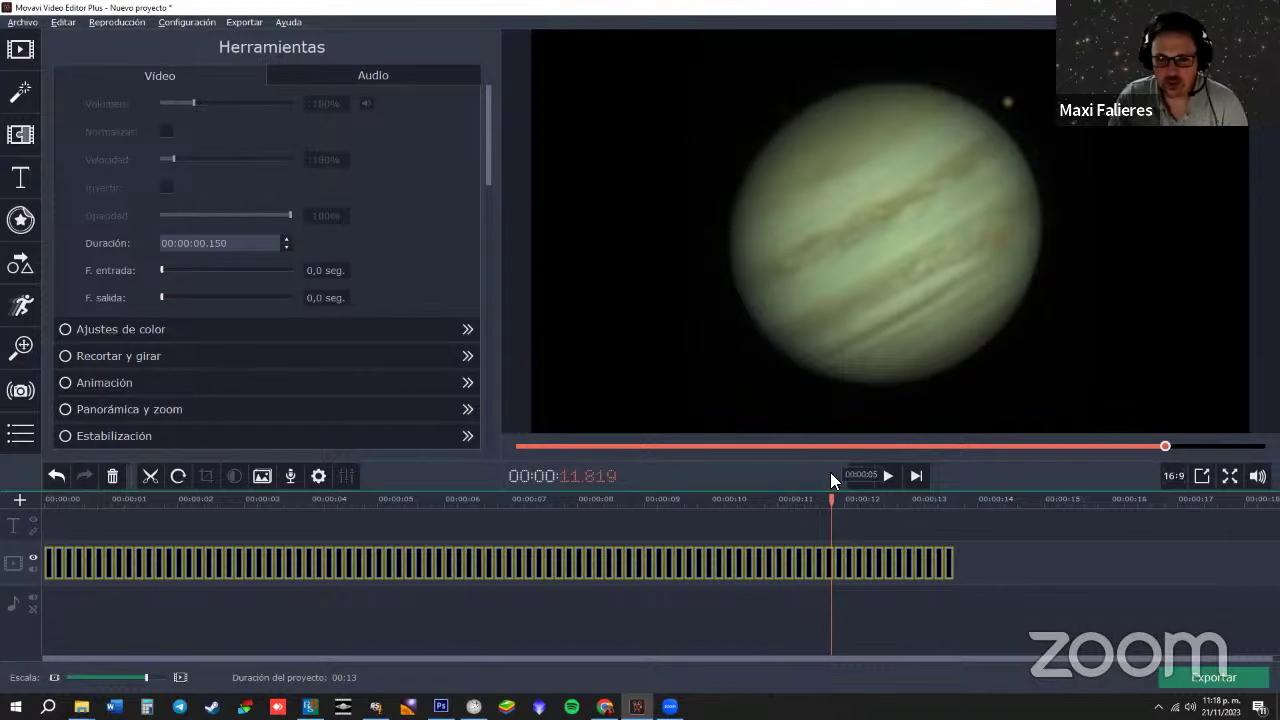
click(880, 476)
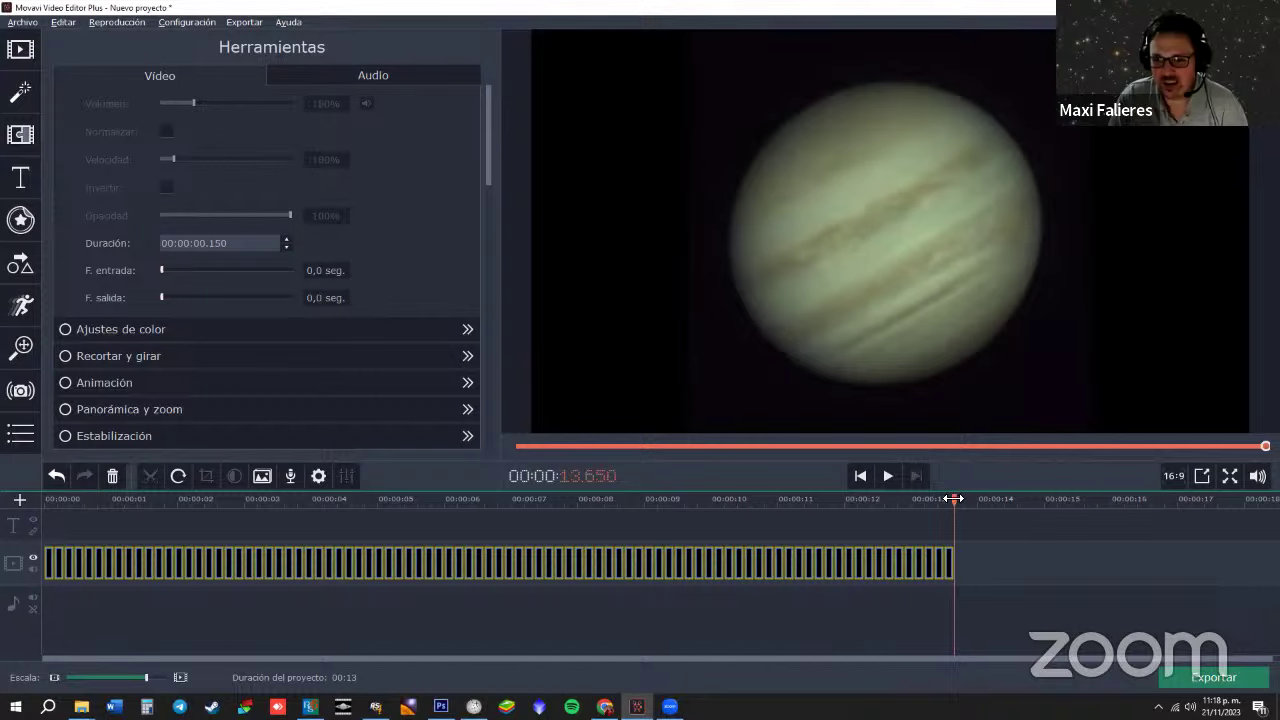
drag(962, 495, 727, 497)
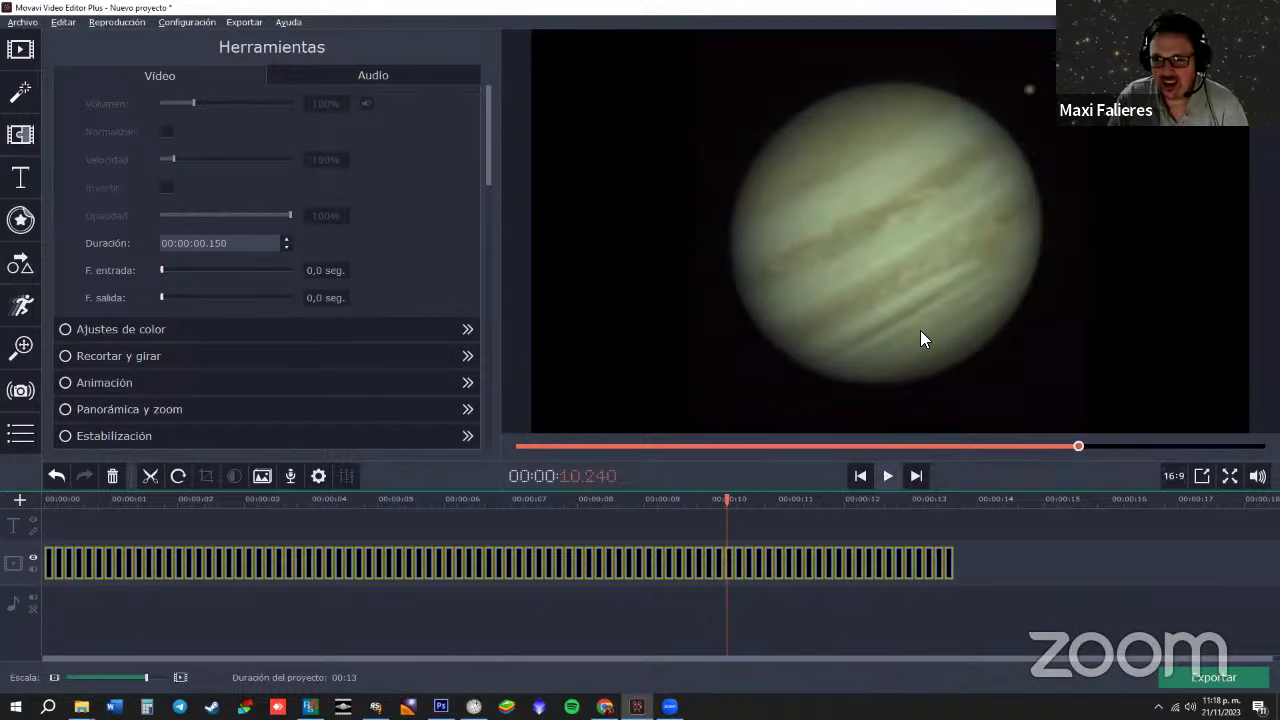
click(886, 477)
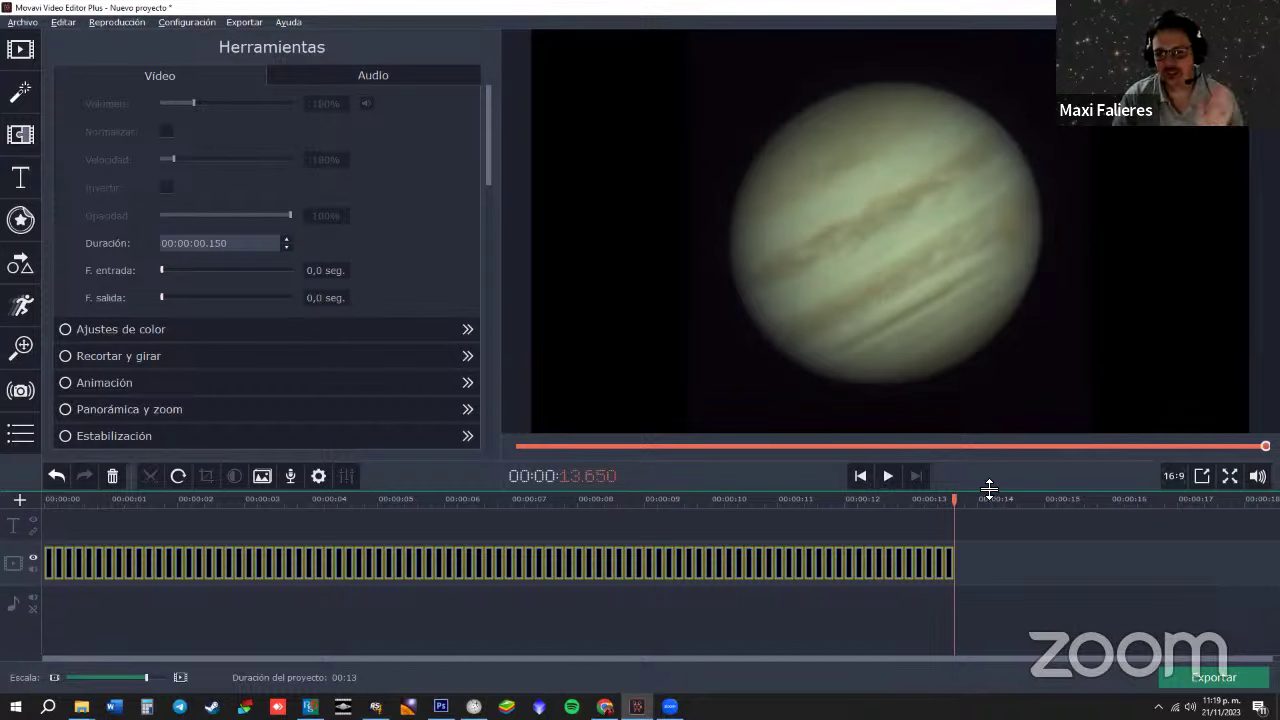
drag(956, 502, 30, 500)
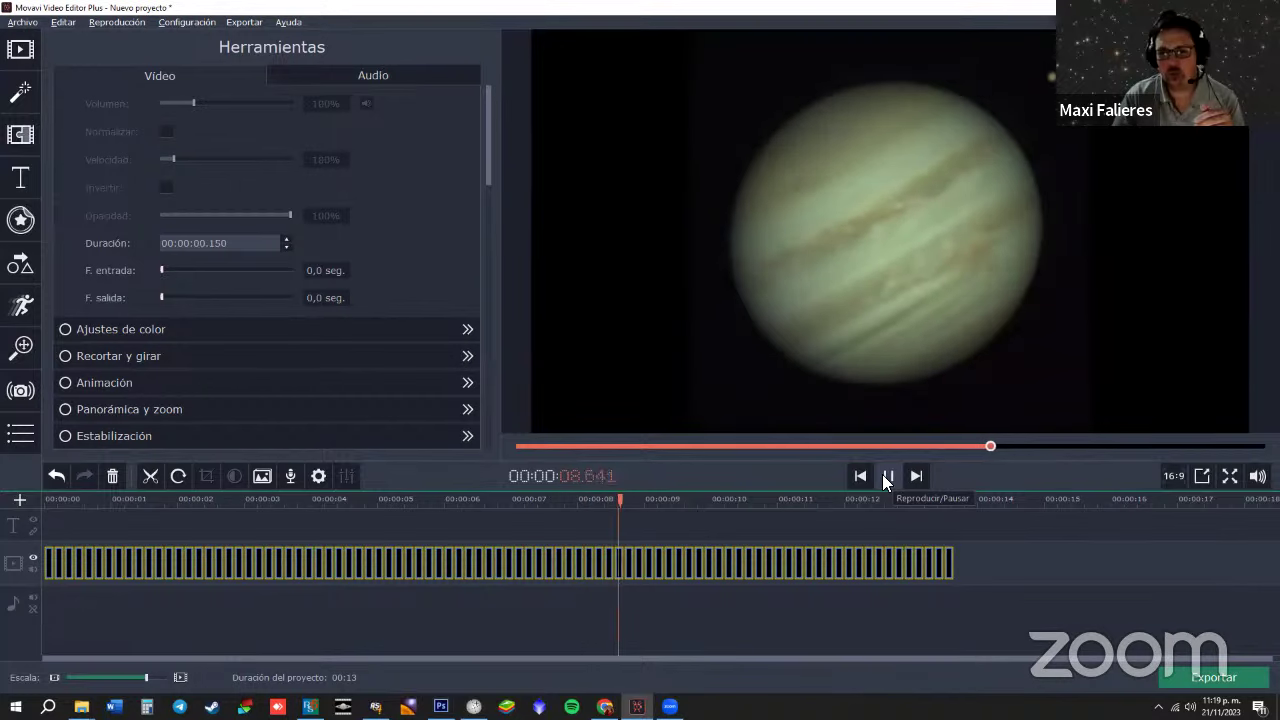
click(886, 477)
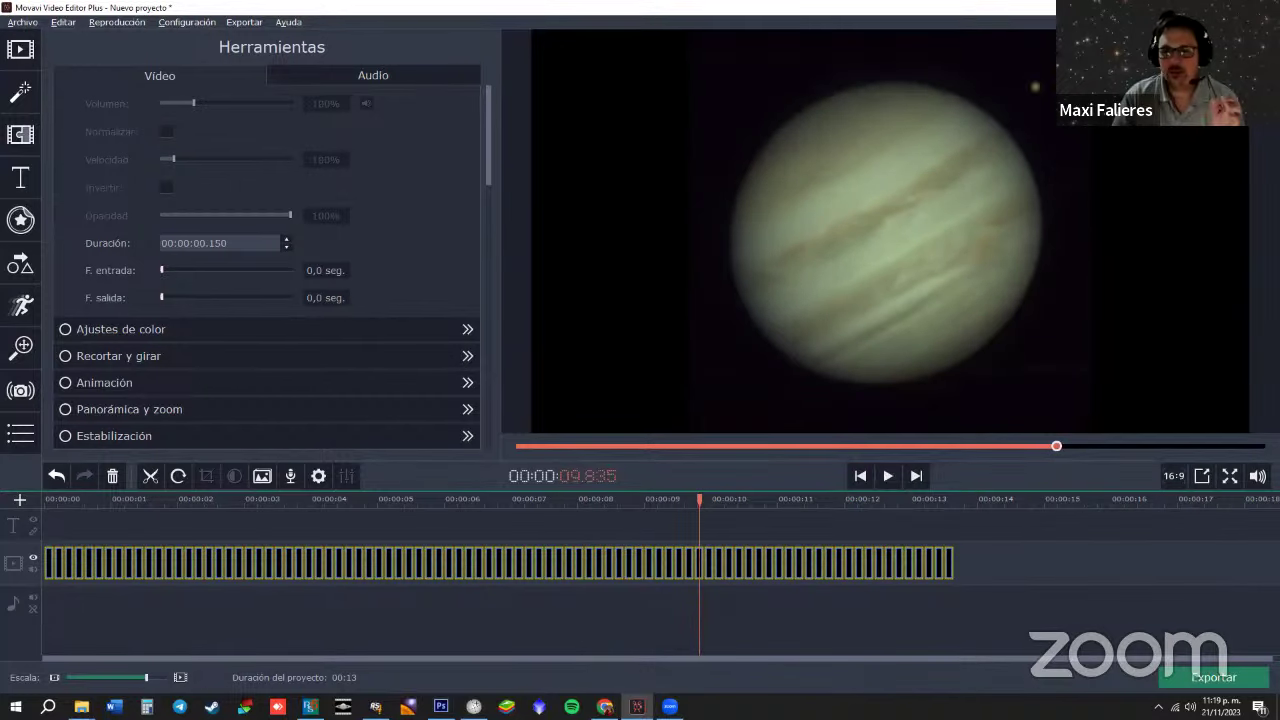
Switch to WinJUPOS and reduce the zoom of the loaded Jupiter image to 0.65
key(alt+Tab)
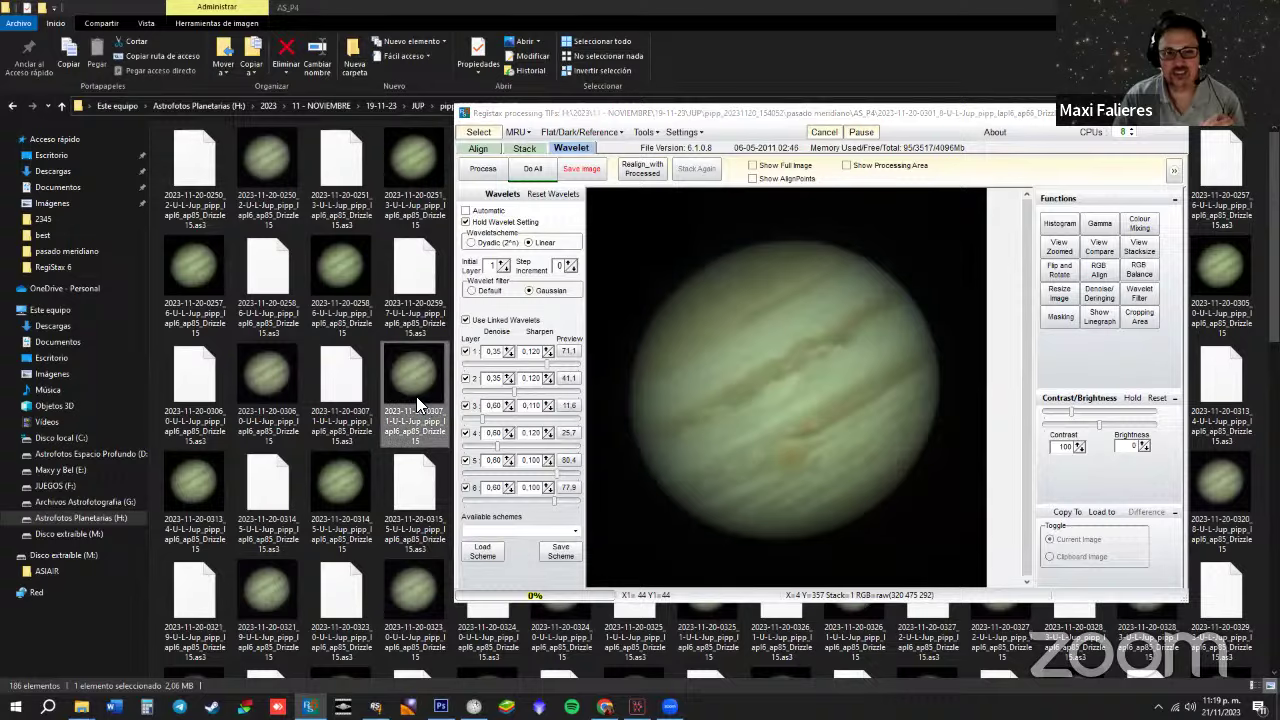
click(416, 396)
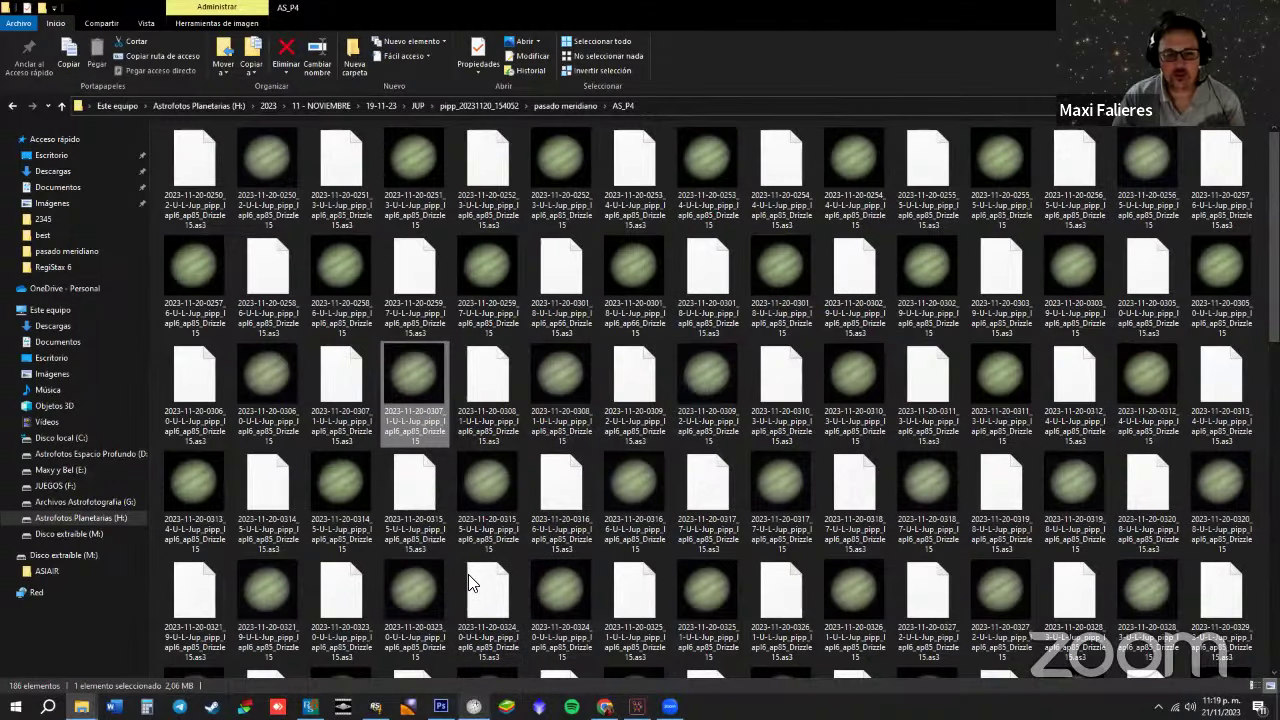
click(478, 700)
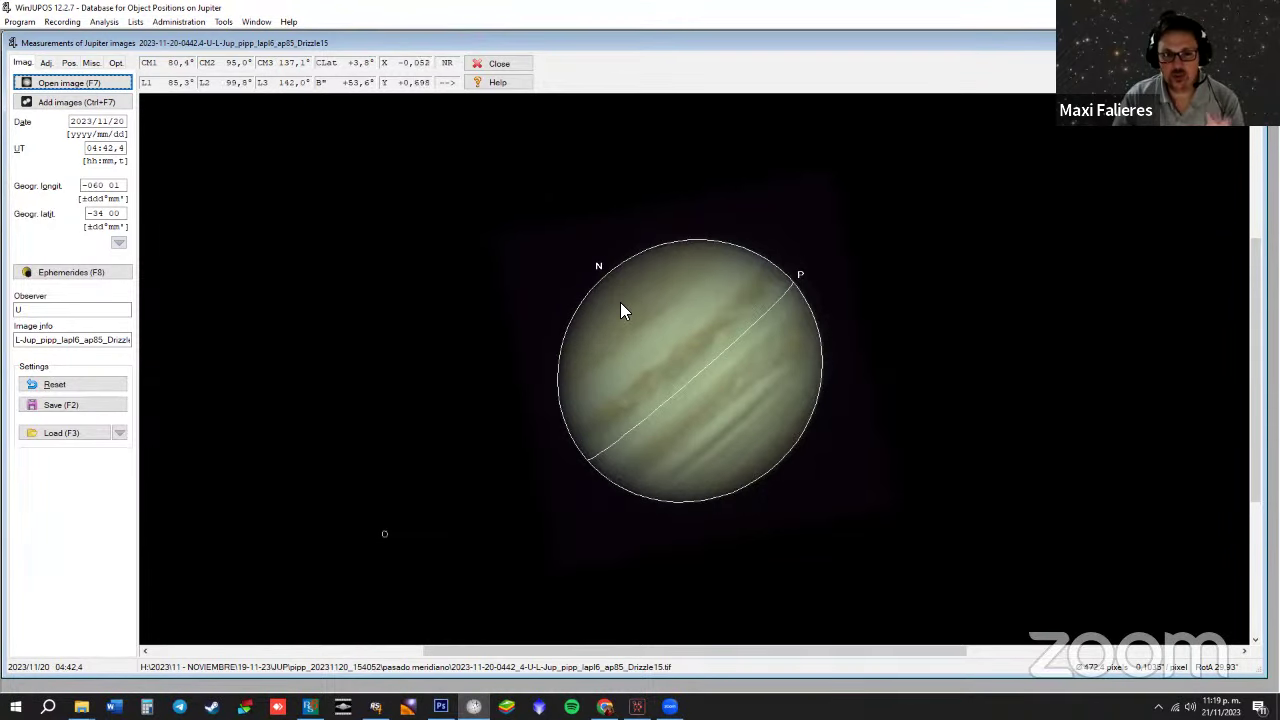
click(47, 63)
click(122, 112)
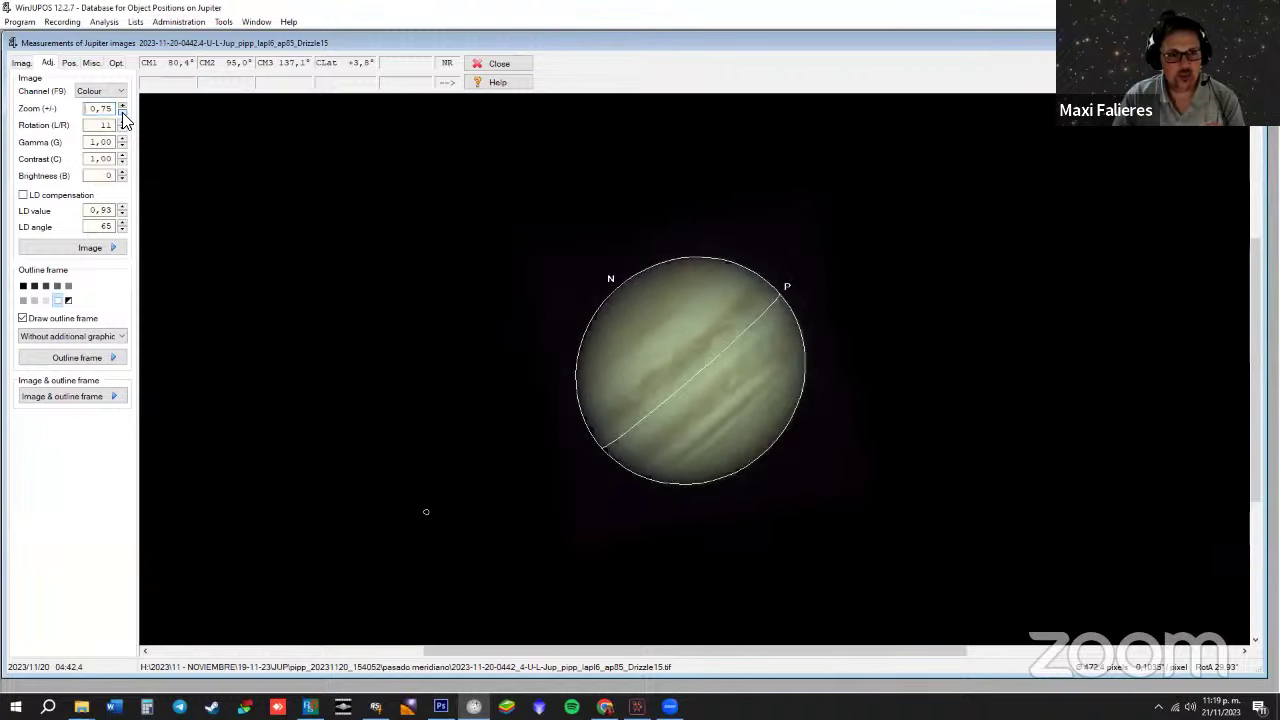
click(122, 112)
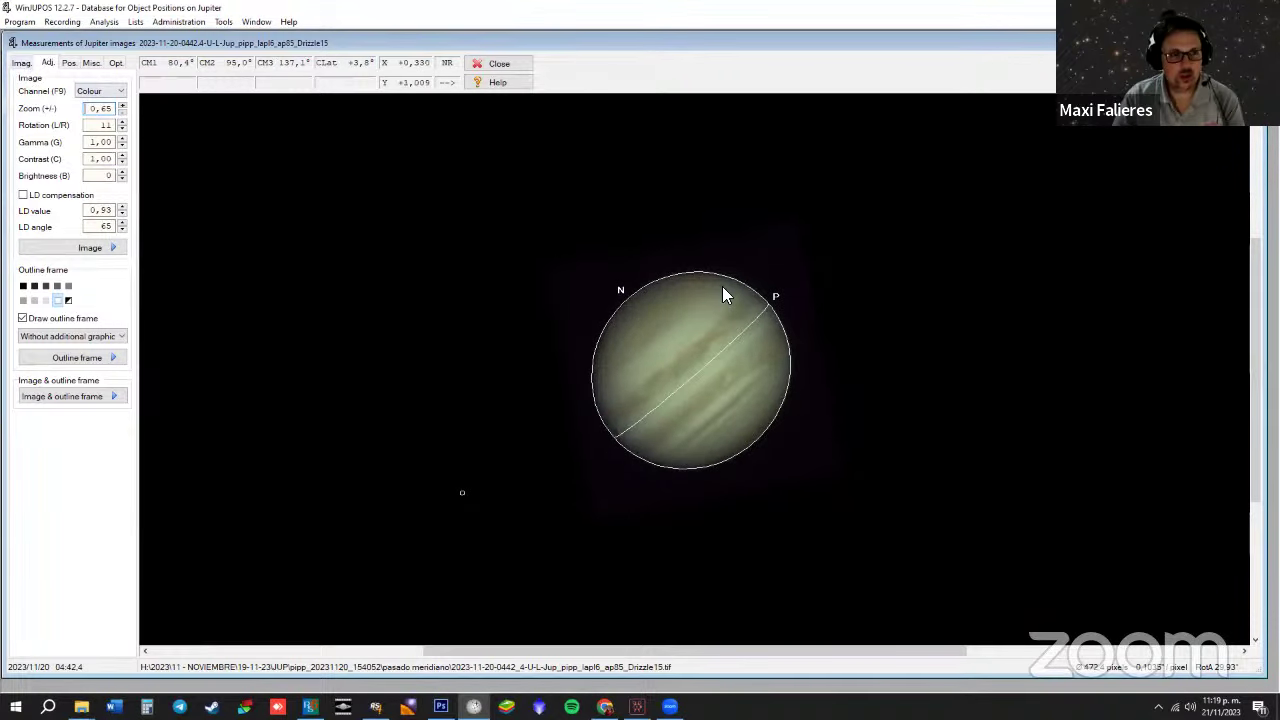
click(22, 63)
click(62, 83)
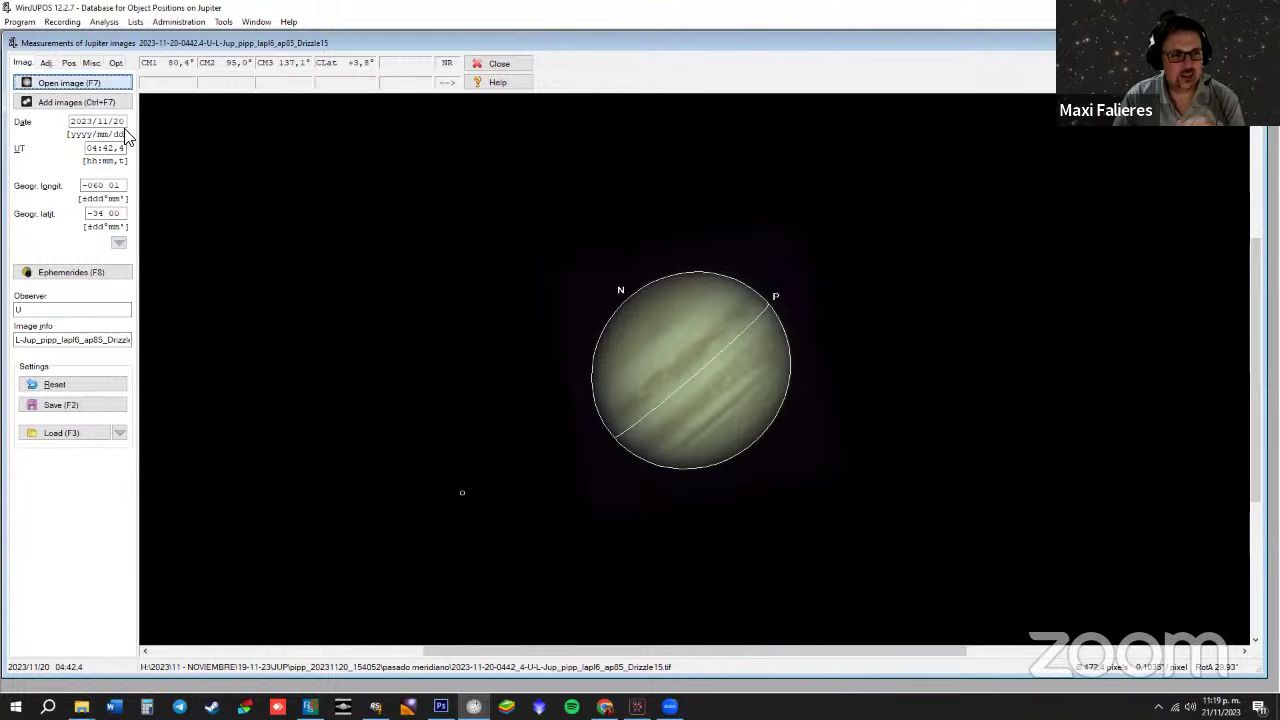
scroll(770, 230, down, 6)
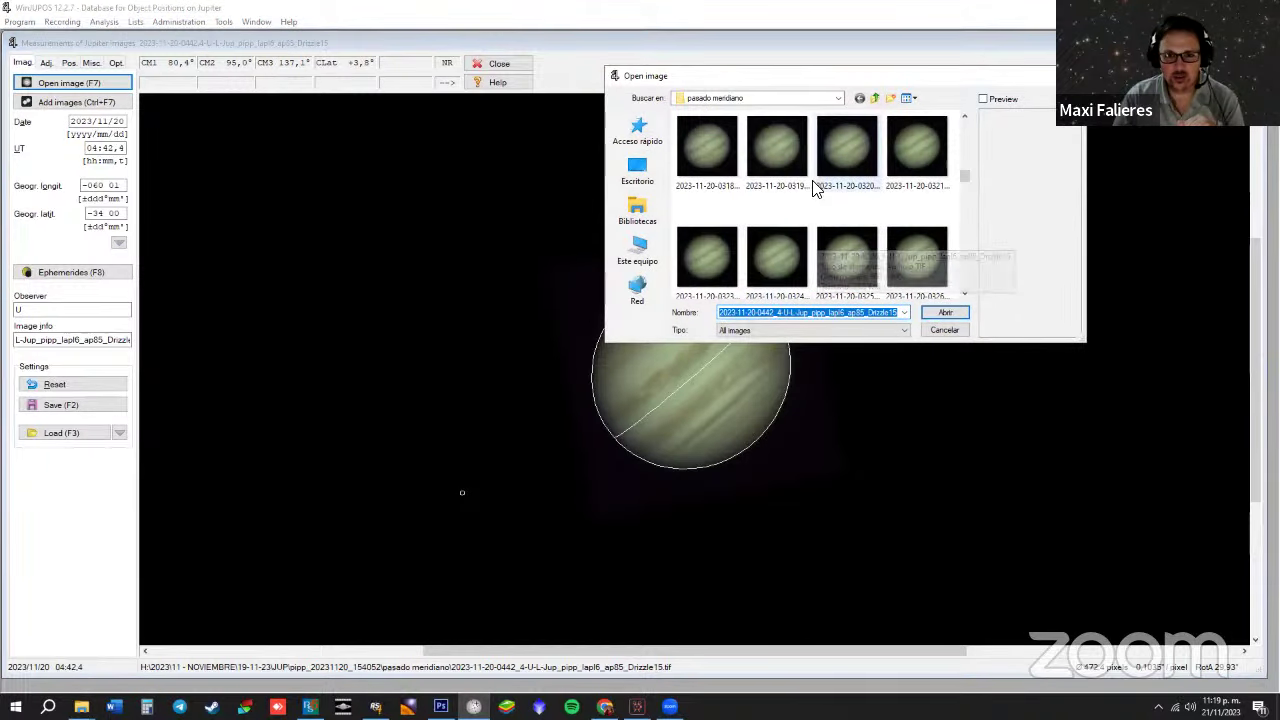
scroll(780, 150, up, 3)
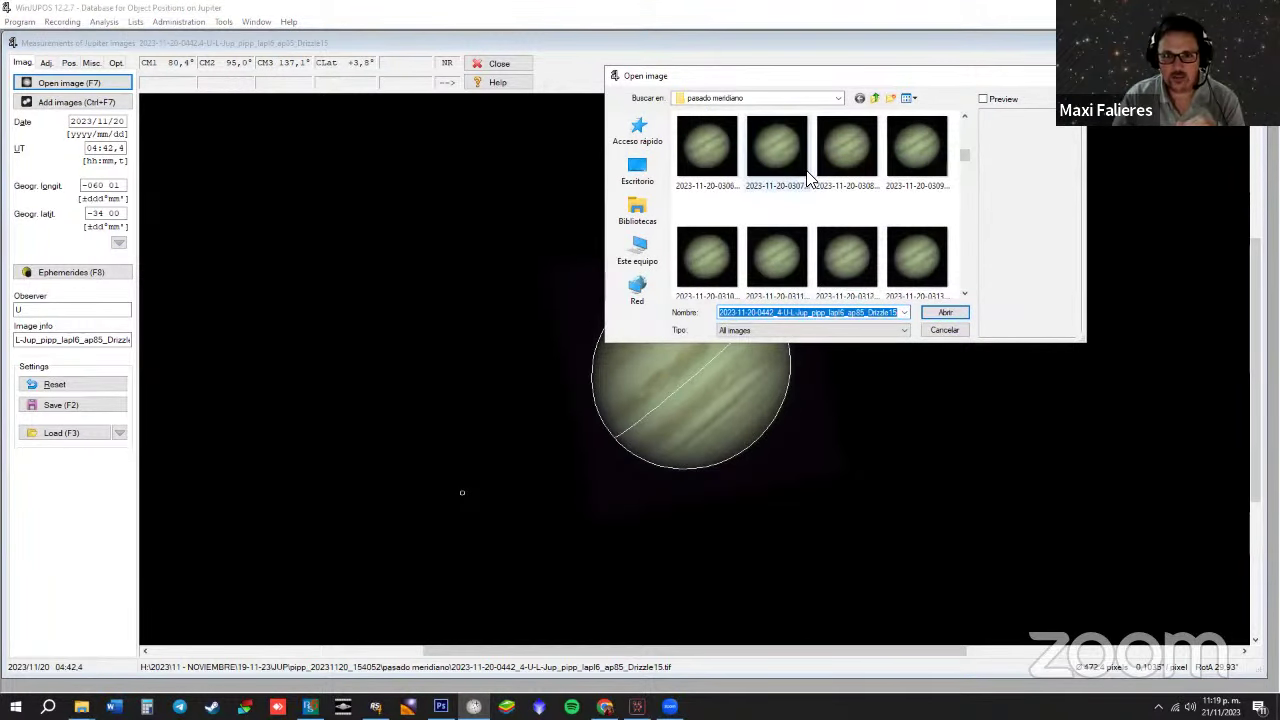
scroll(775, 152, up, 1)
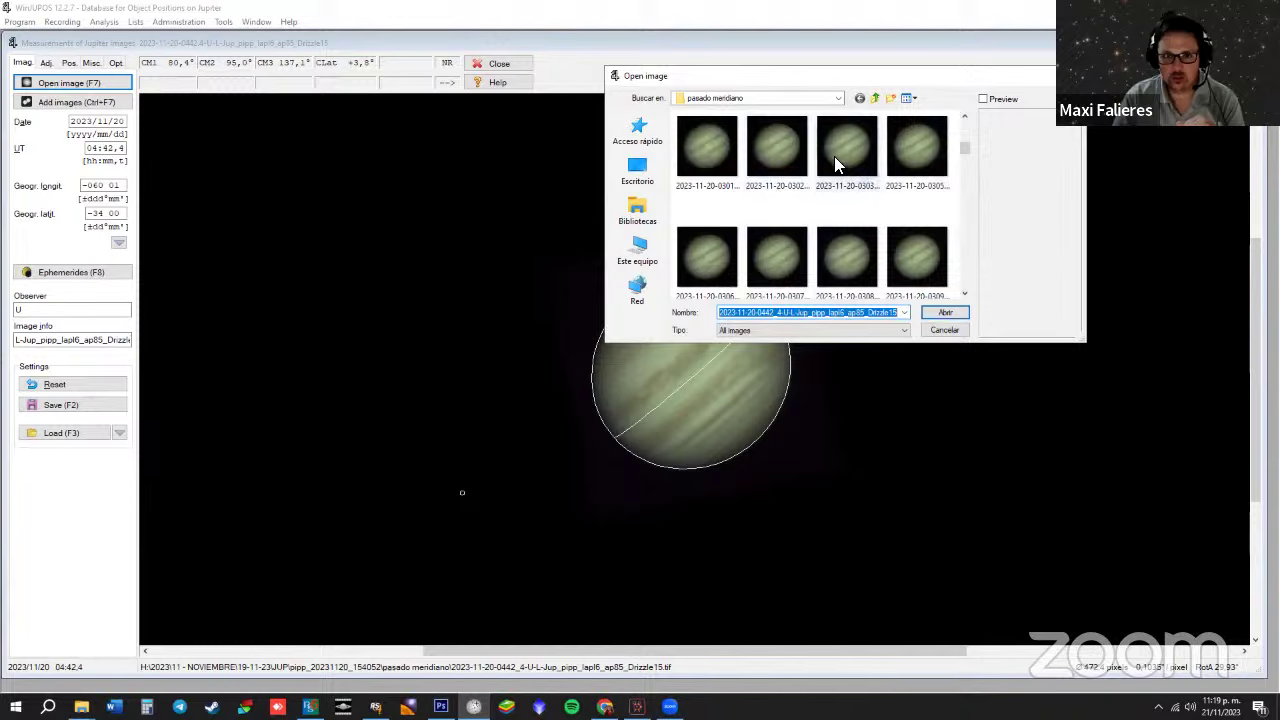
double_click(707, 145)
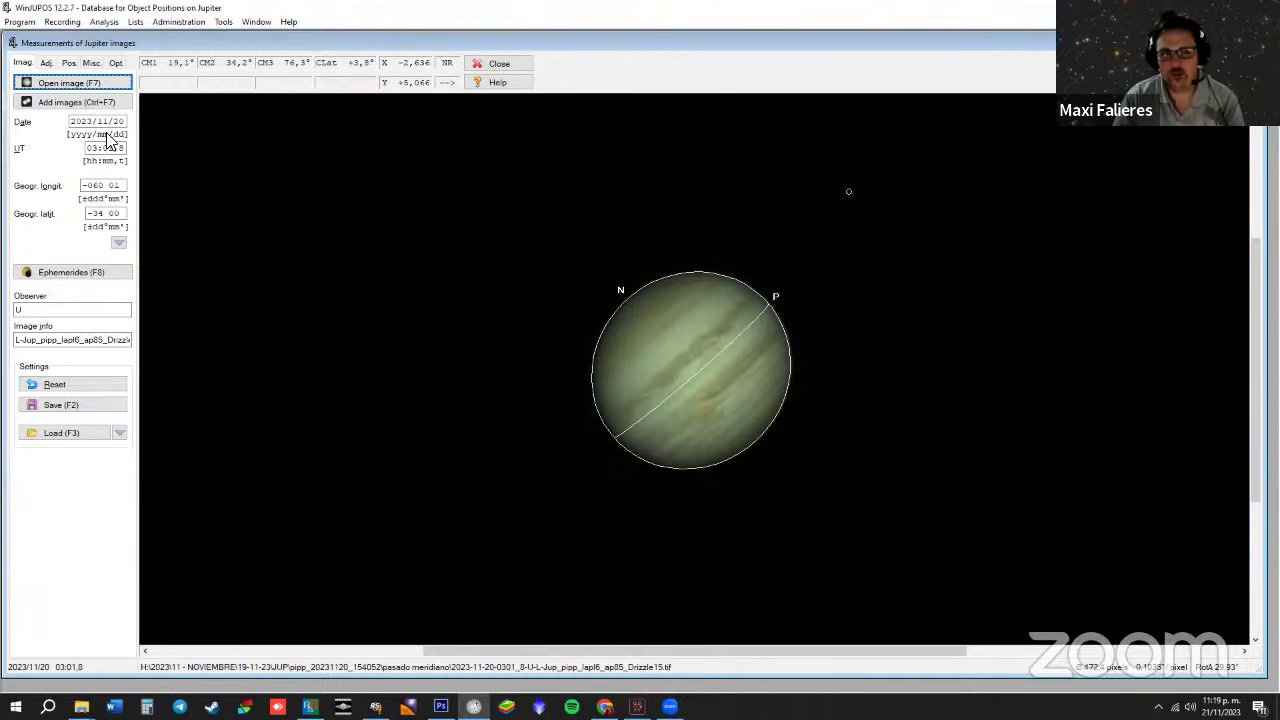
click(60, 83)
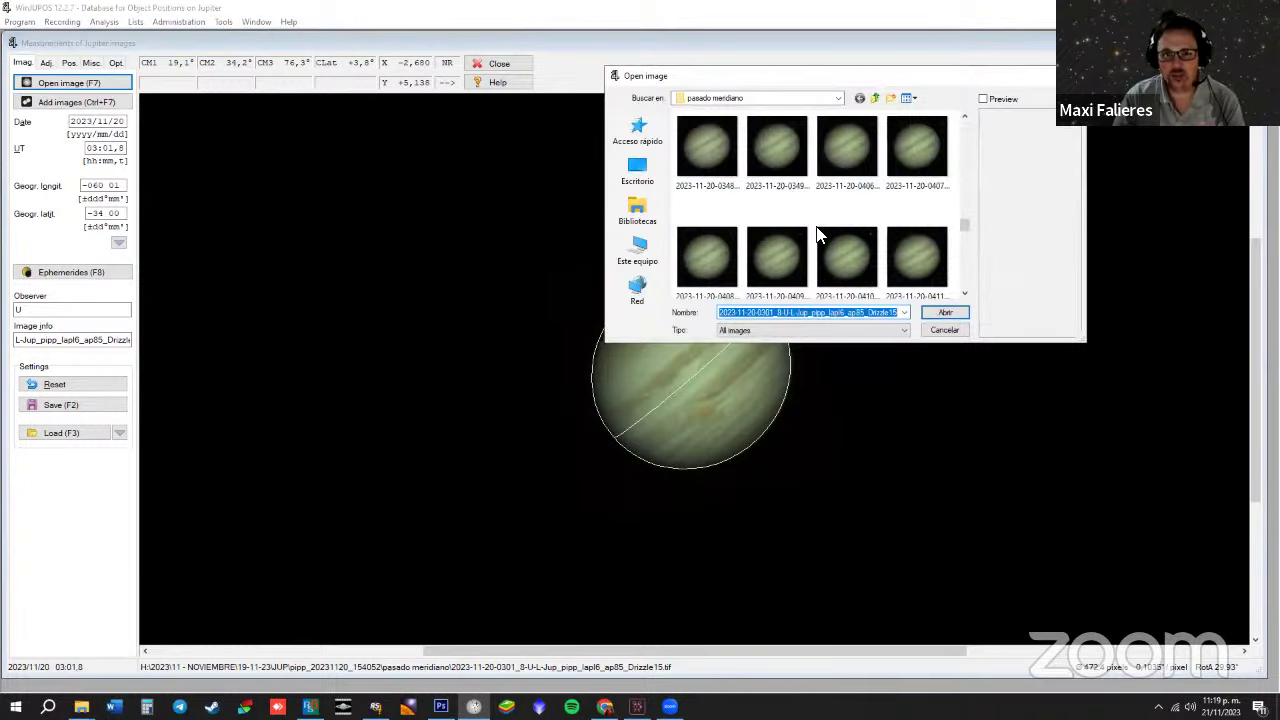
double_click(856, 252)
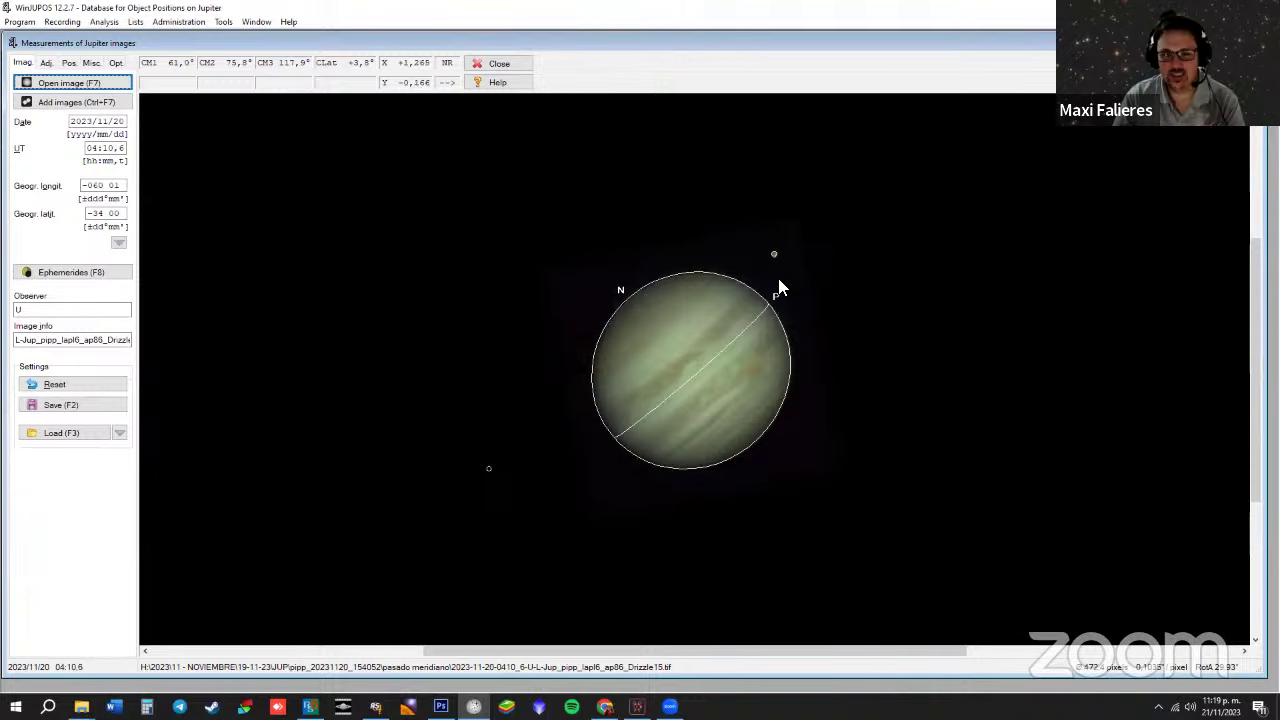
click(47, 63)
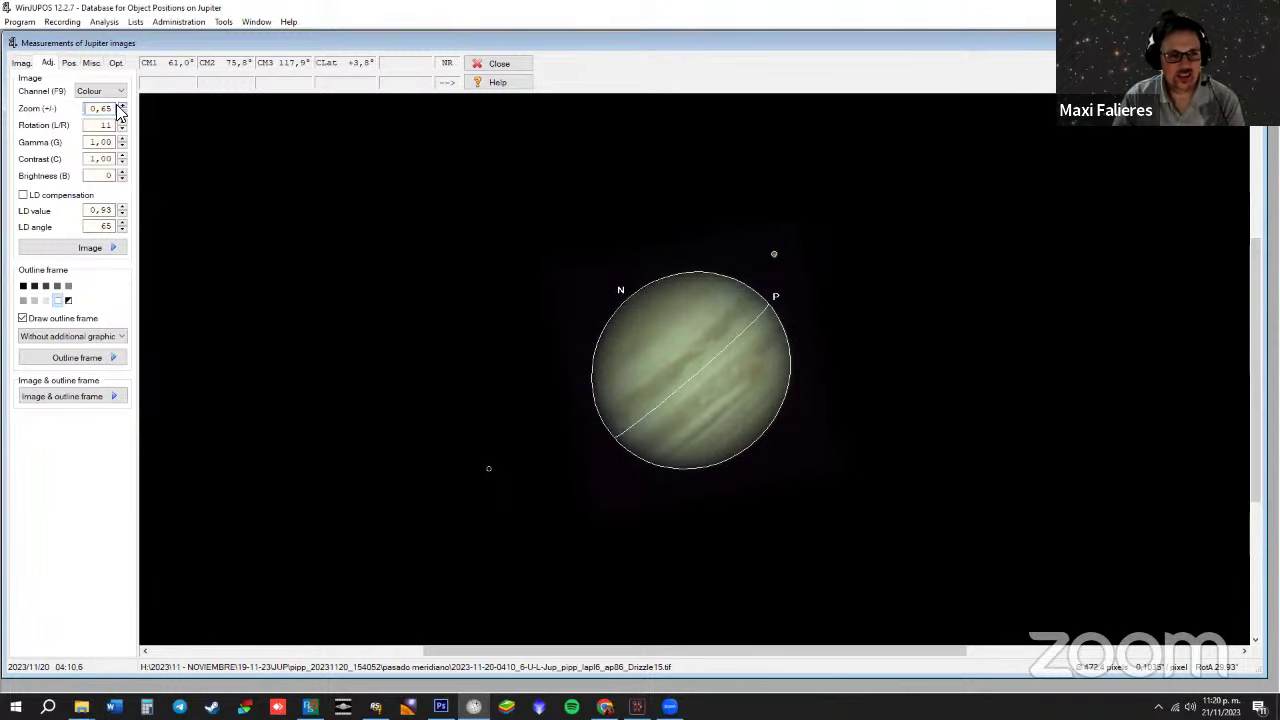
click(119, 106)
click(119, 106)
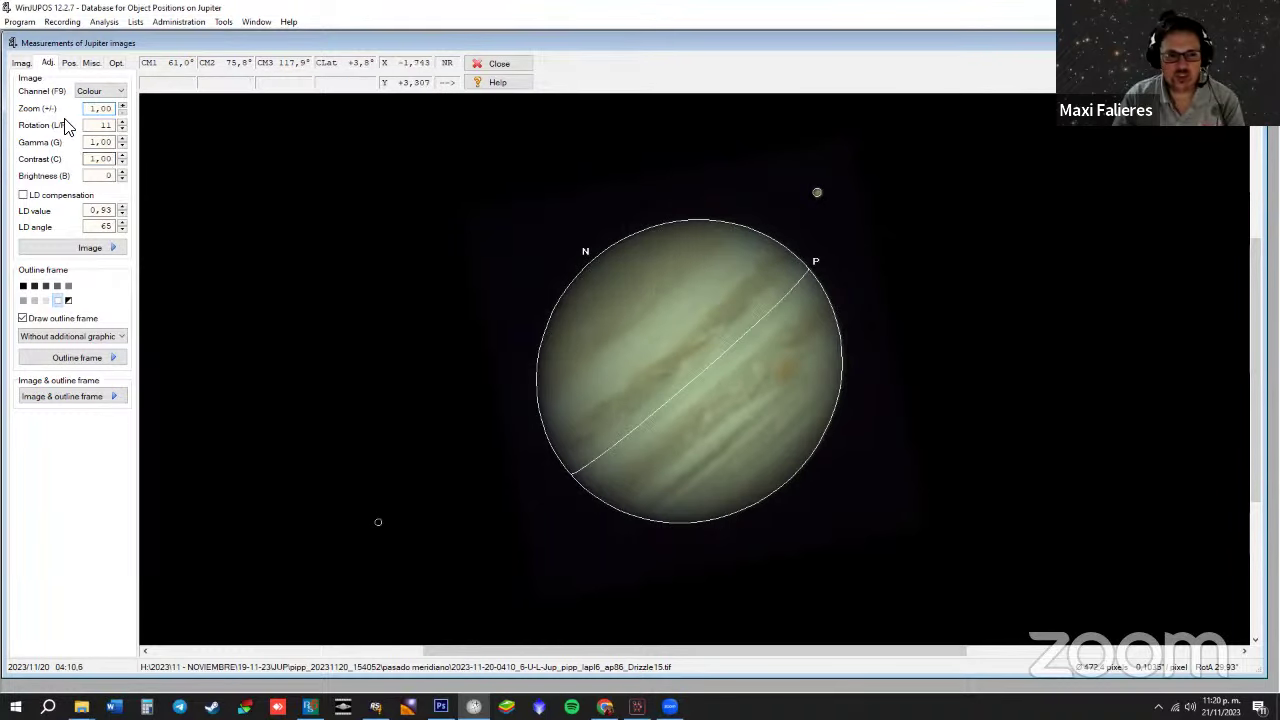
click(22, 62)
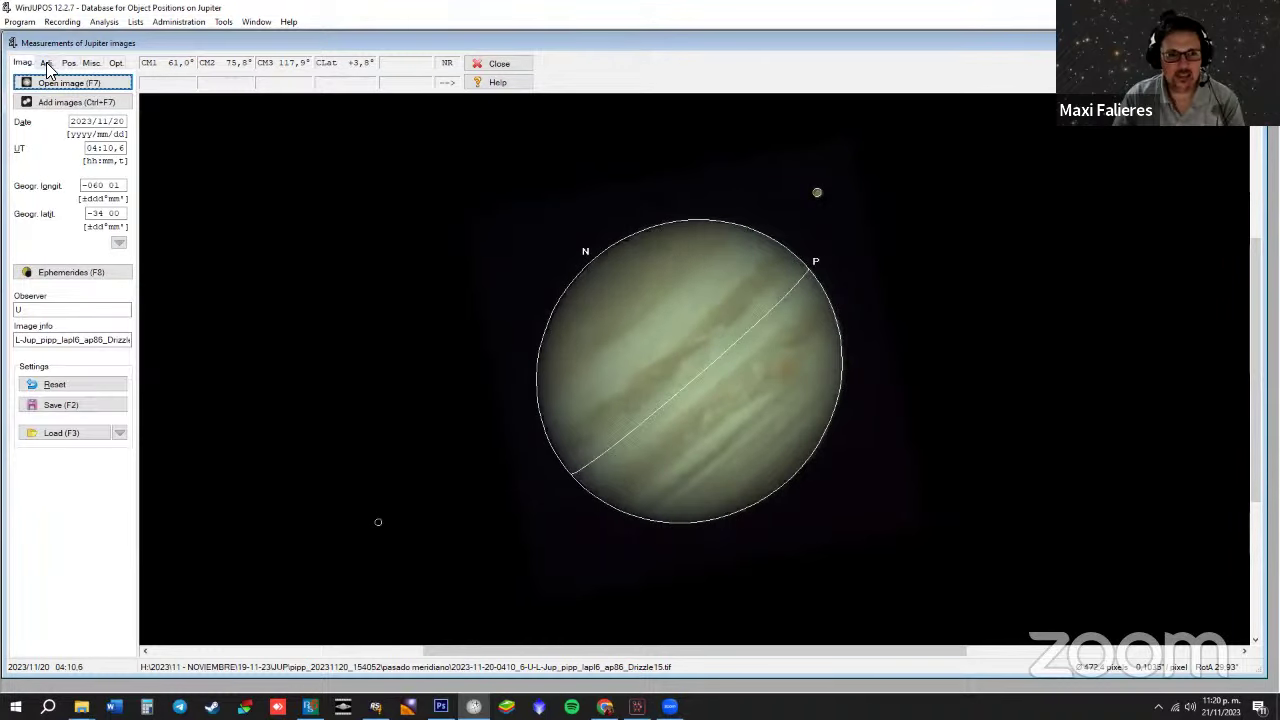
click(46, 62)
click(22, 62)
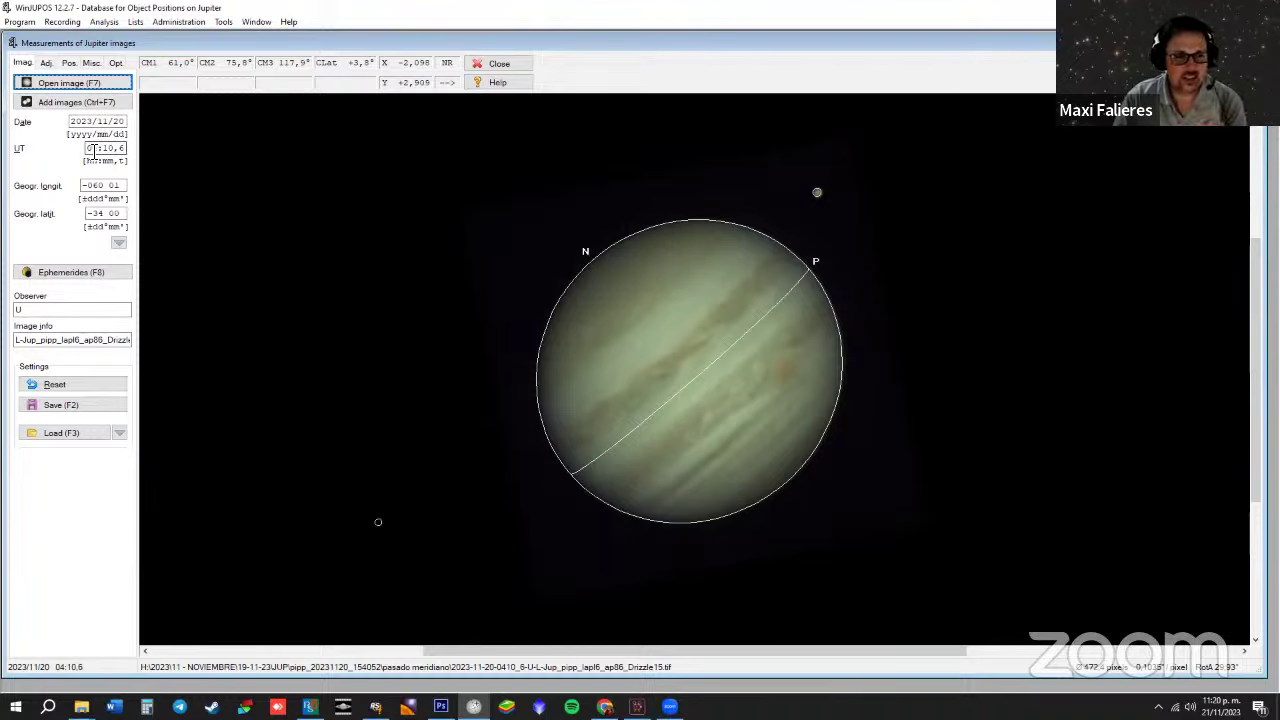
click(47, 62)
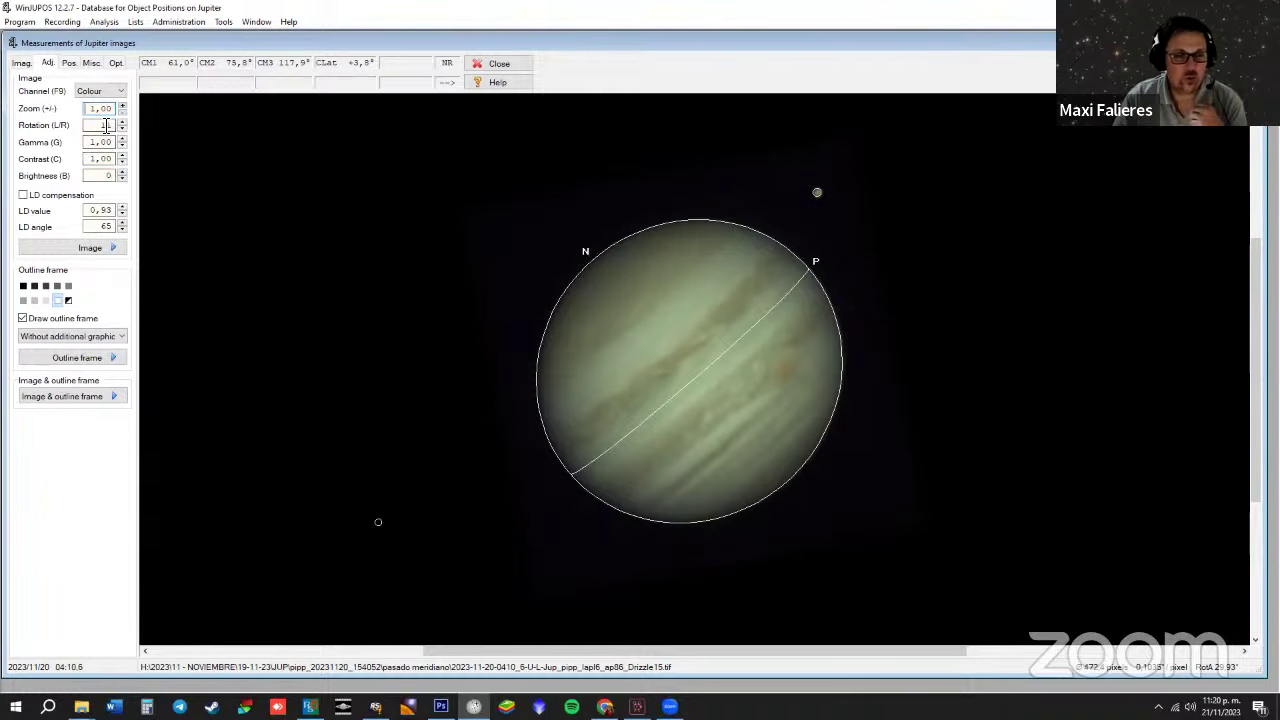
click(25, 64)
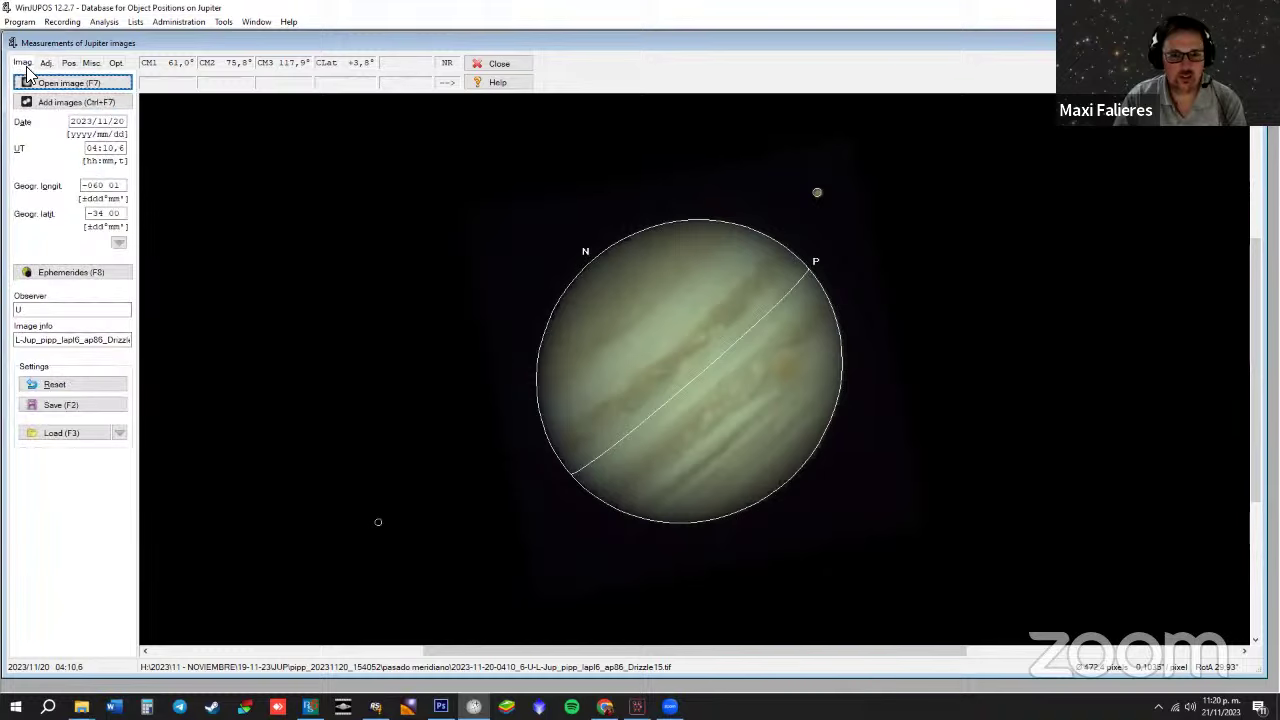
Examine the numbered subfolders of the derro folder without opening another image
click(40, 82)
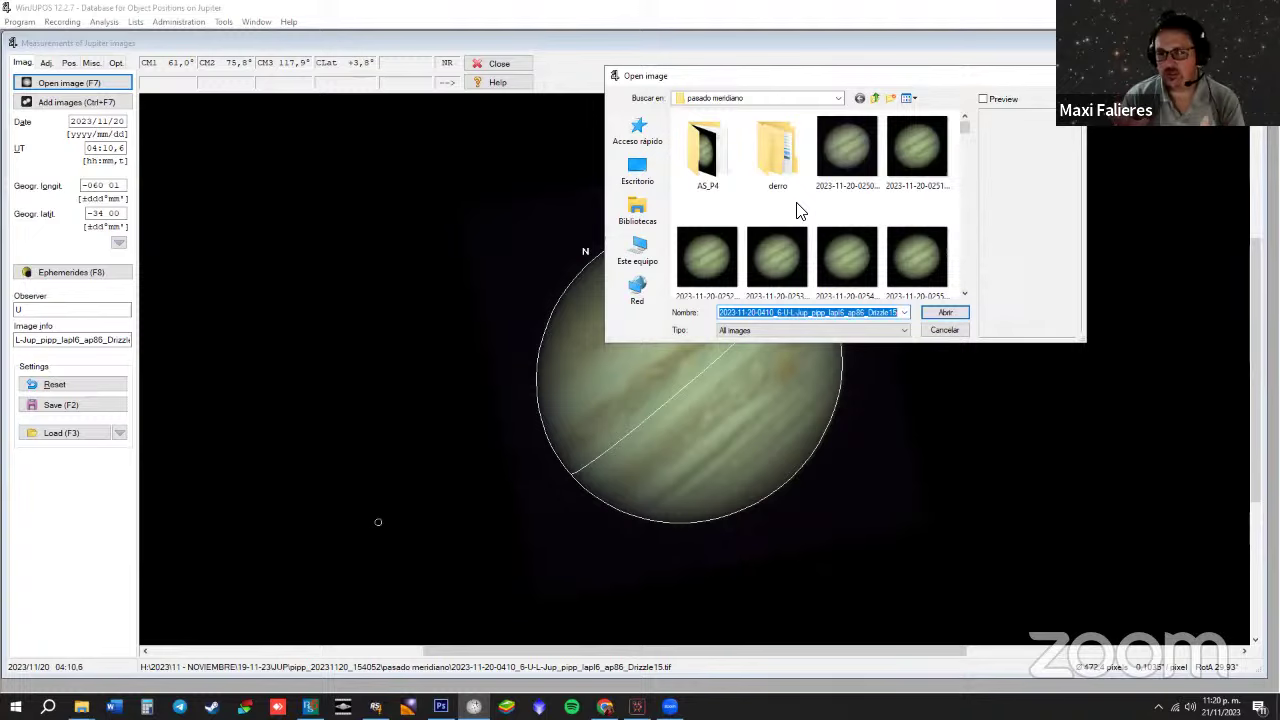
double_click(784, 152)
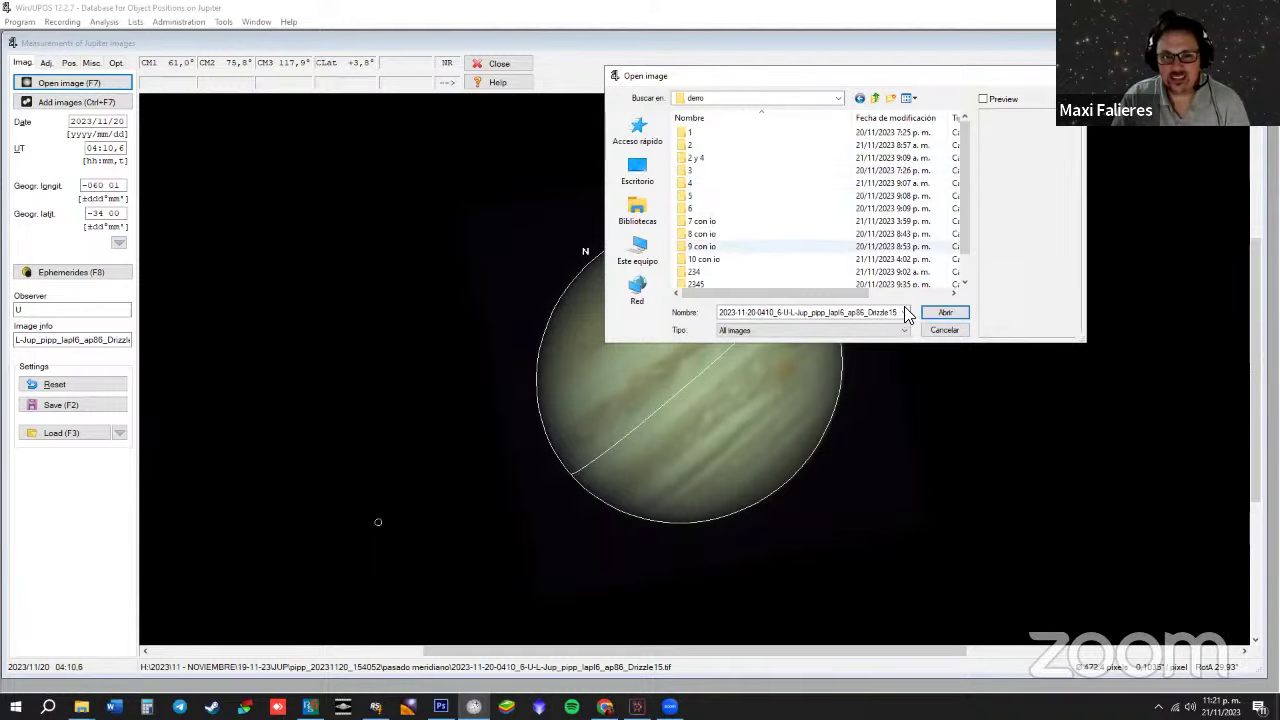
click(940, 331)
Open the De-rotation of images tool and bring up the options for its empty image measurement list
click(224, 21)
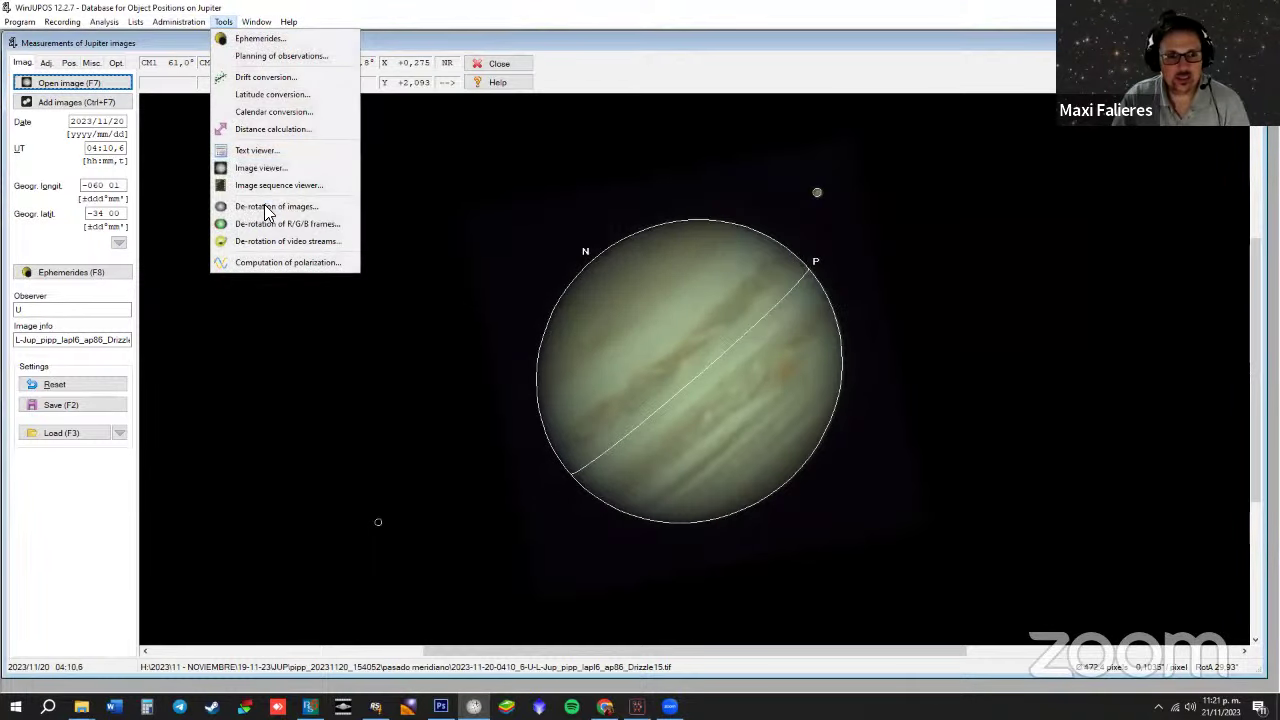
click(267, 208)
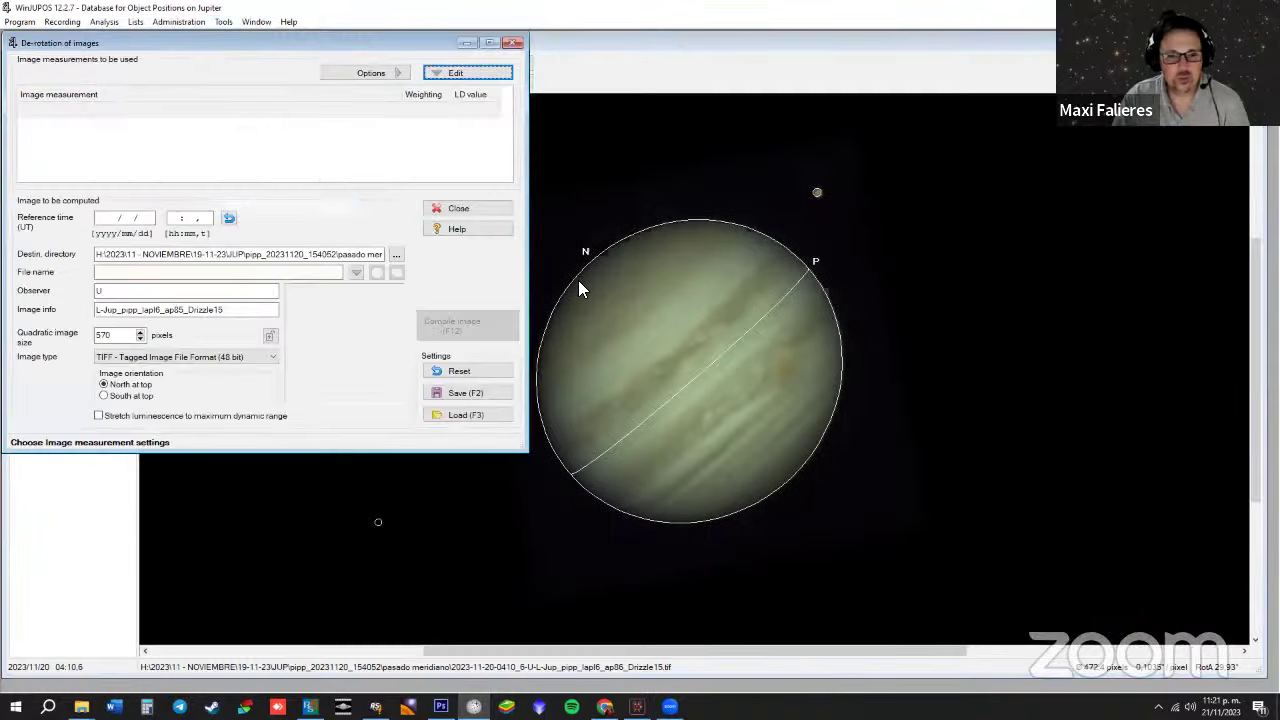
right_click(142, 116)
click(182, 147)
right_click(184, 147)
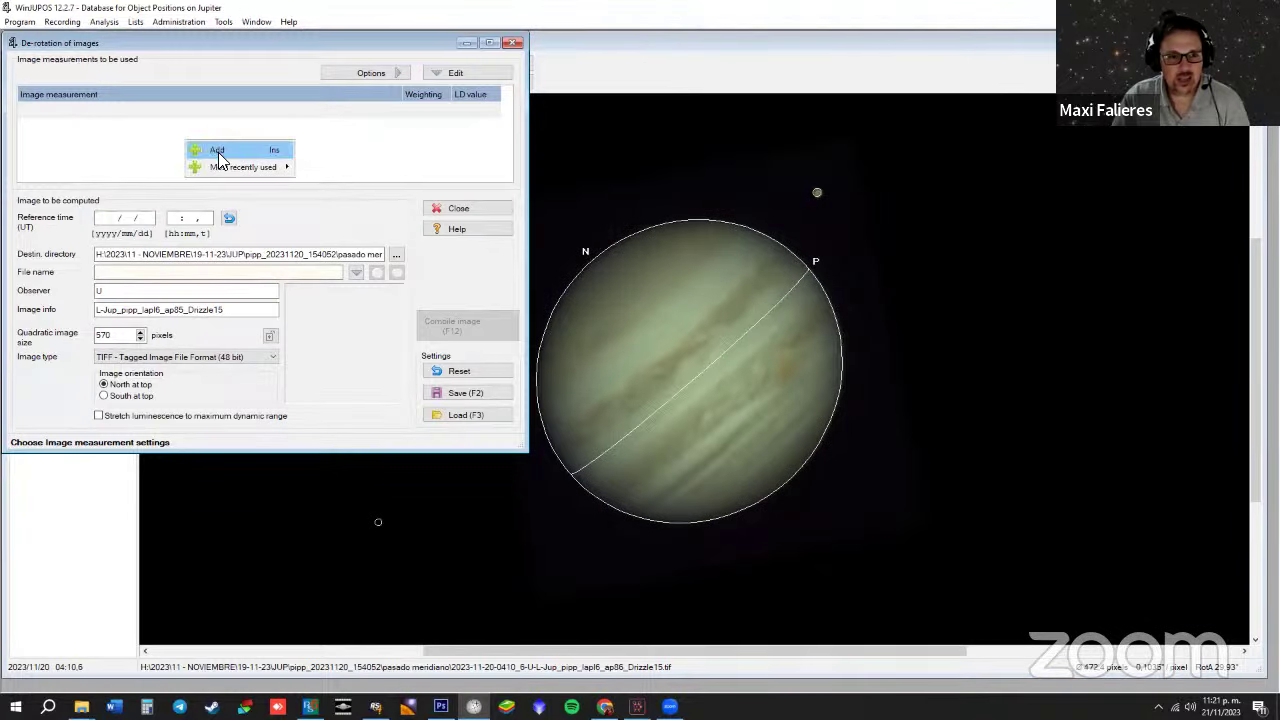
Start adding image measurements and browse to subfolder 2 of the derro folder inside pasado meridiano
click(200, 150)
click(875, 98)
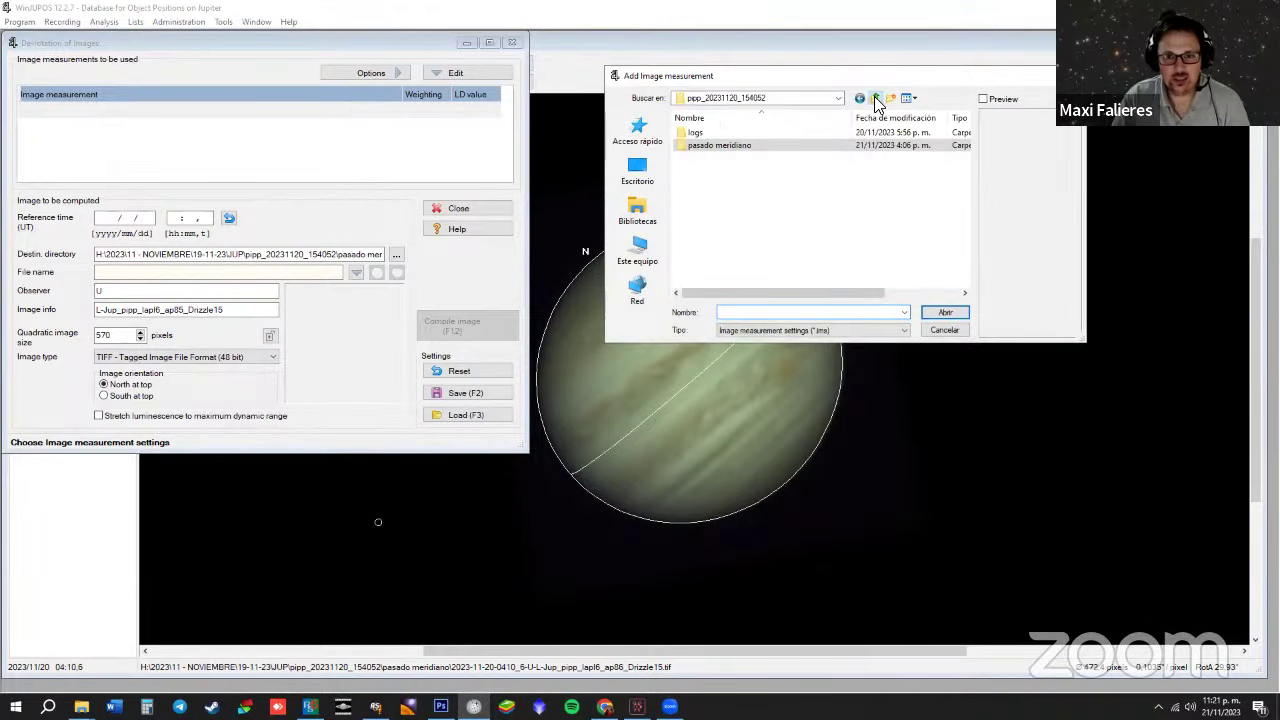
click(875, 98)
click(876, 98)
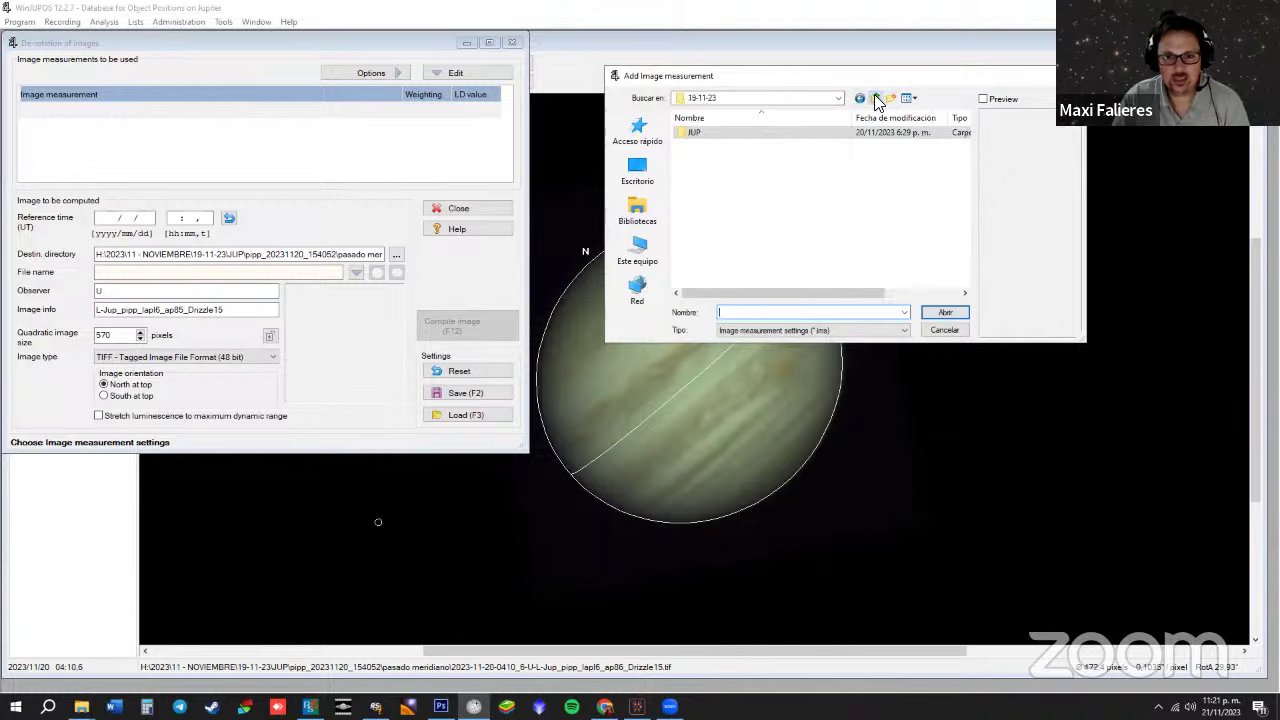
click(876, 98)
double_click(699, 148)
double_click(703, 136)
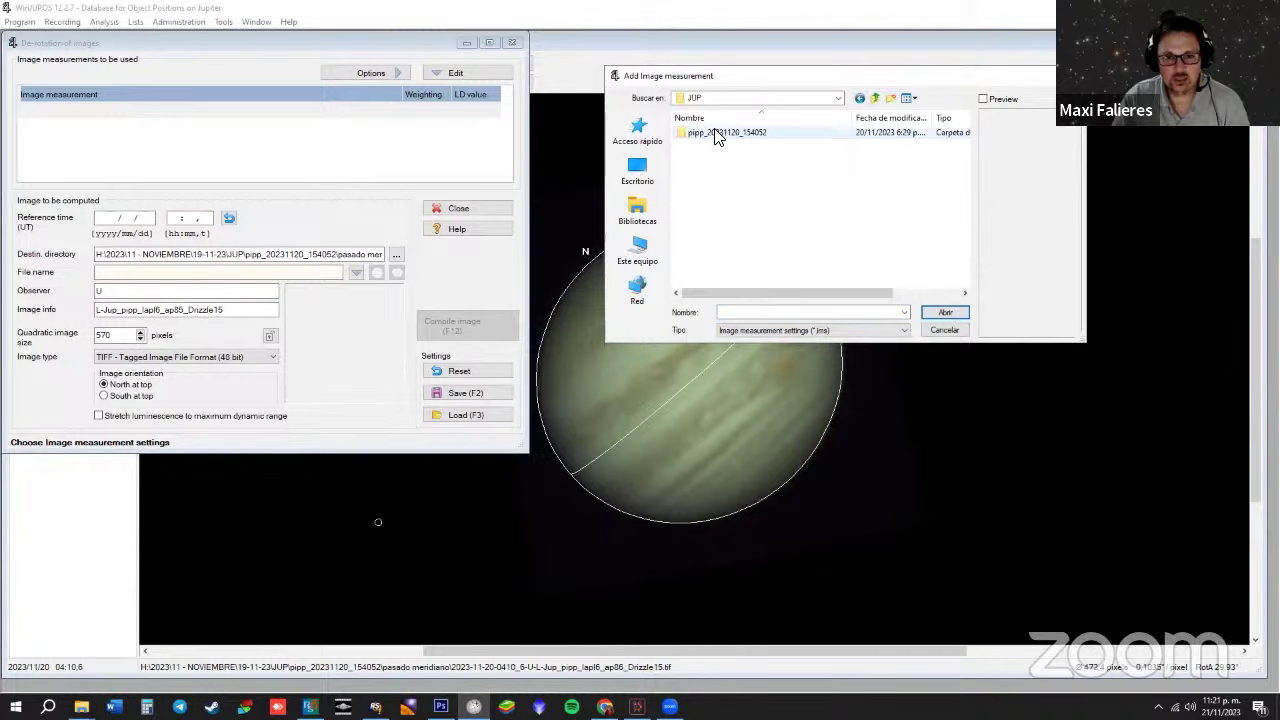
double_click(714, 134)
double_click(724, 146)
double_click(772, 170)
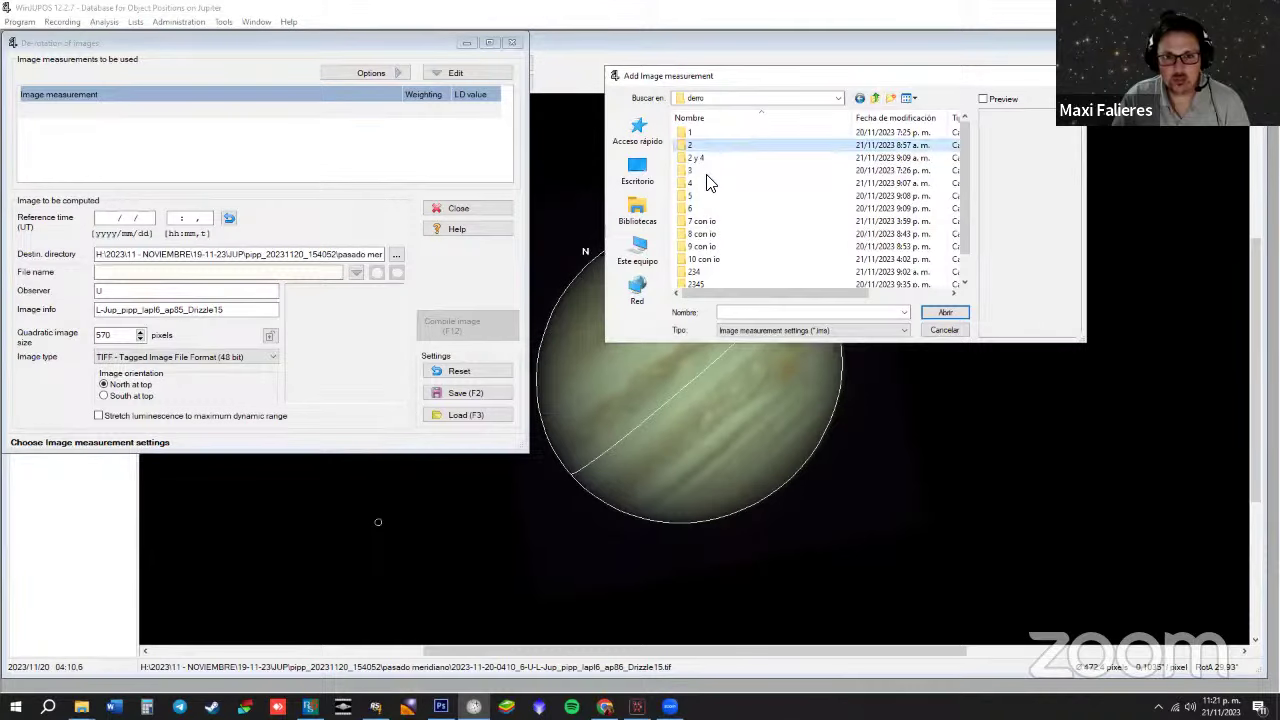
double_click(694, 145)
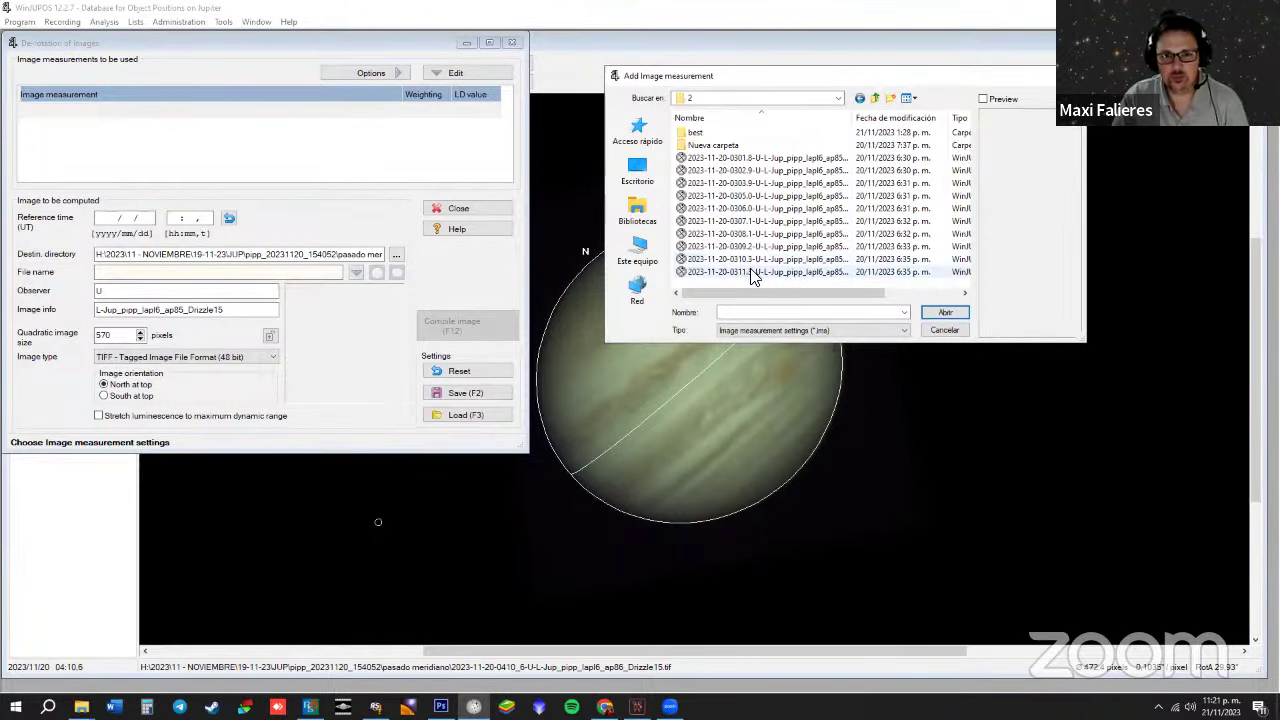
Add all image measurements from 2023-11-20-0301.8 through 2023-11-20-0311.3 to the de-rotation list
click(750, 272)
shift+click(735, 158)
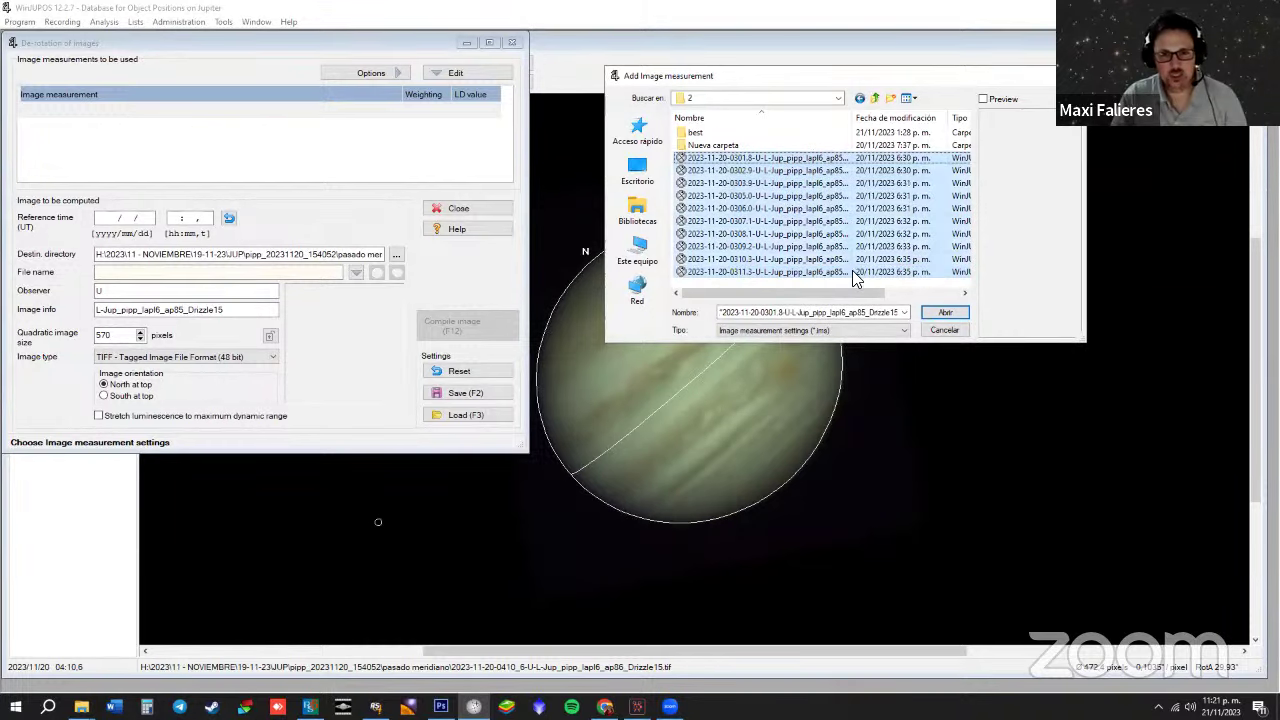
click(943, 313)
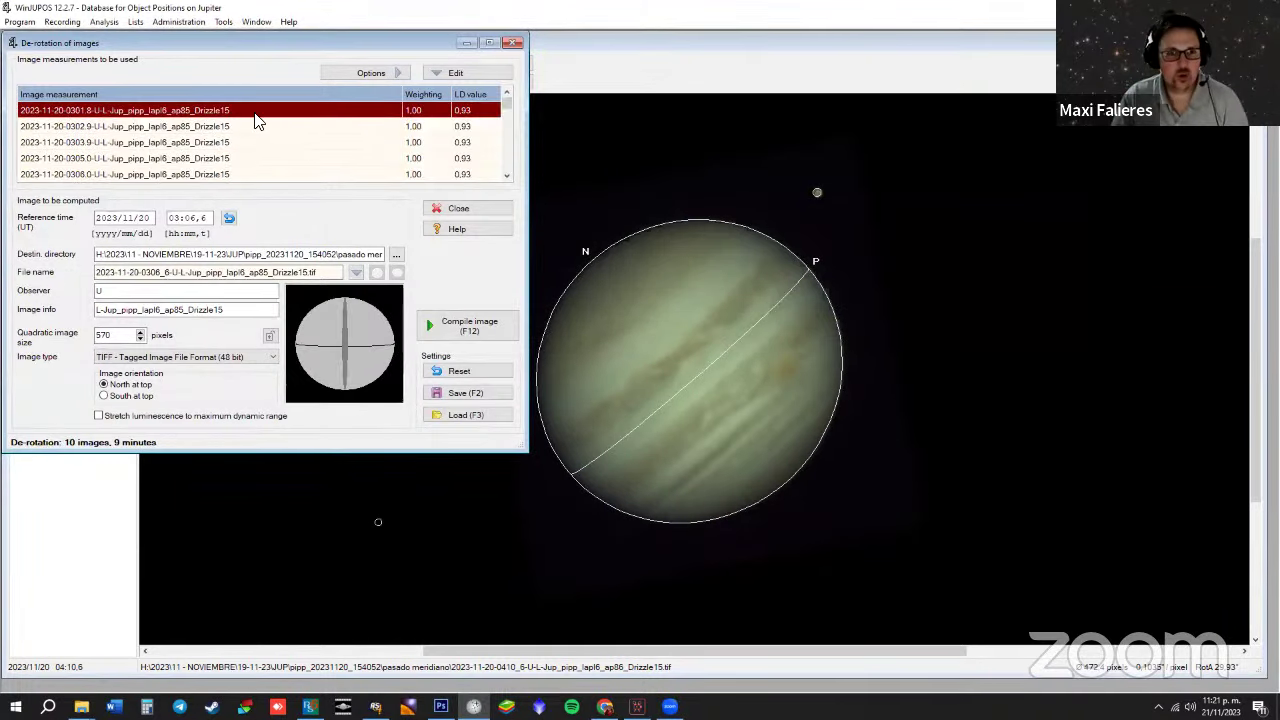
View the 0302.9 and 0303.9 measurements one after the other to examine their outline frames, closing each
double_click(185, 126)
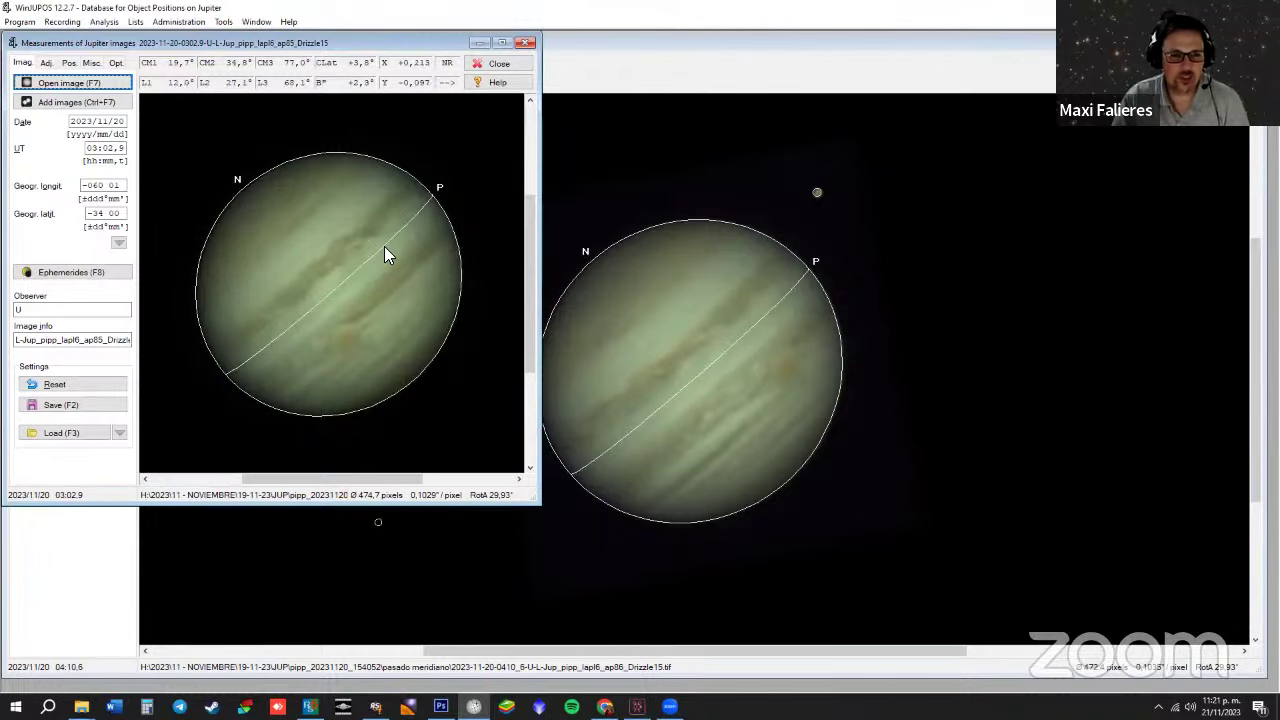
click(526, 47)
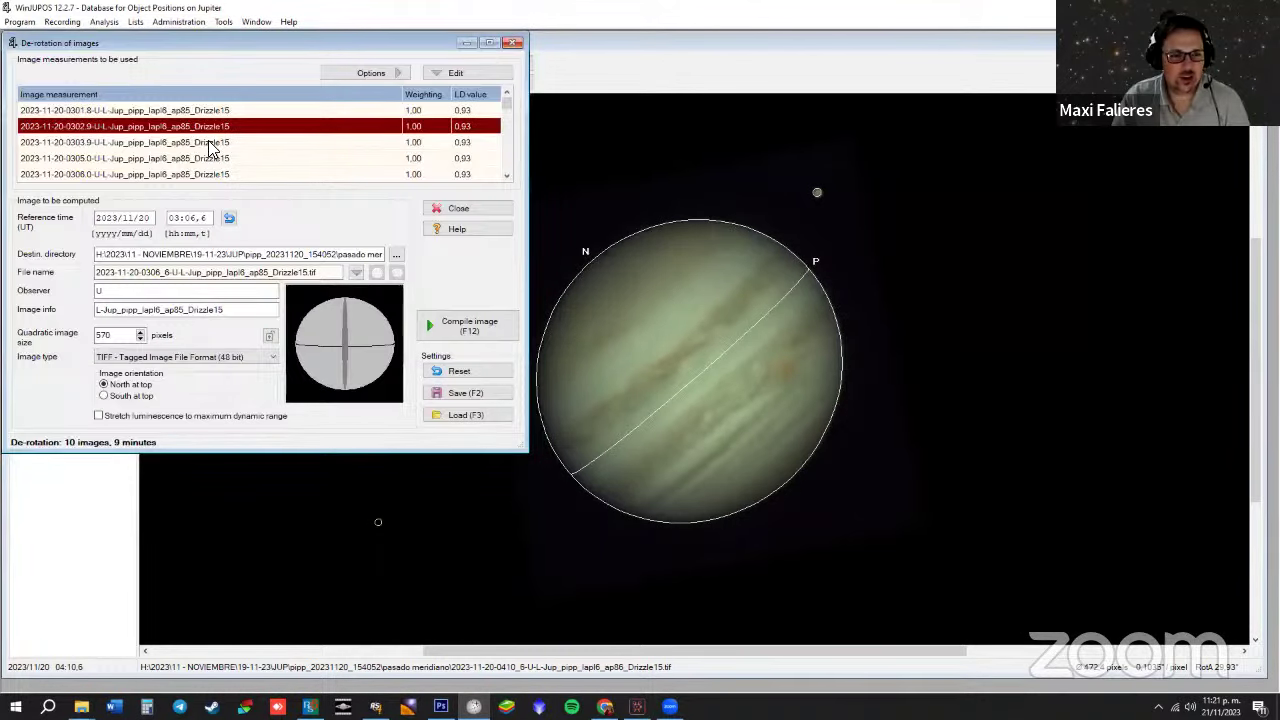
double_click(232, 137)
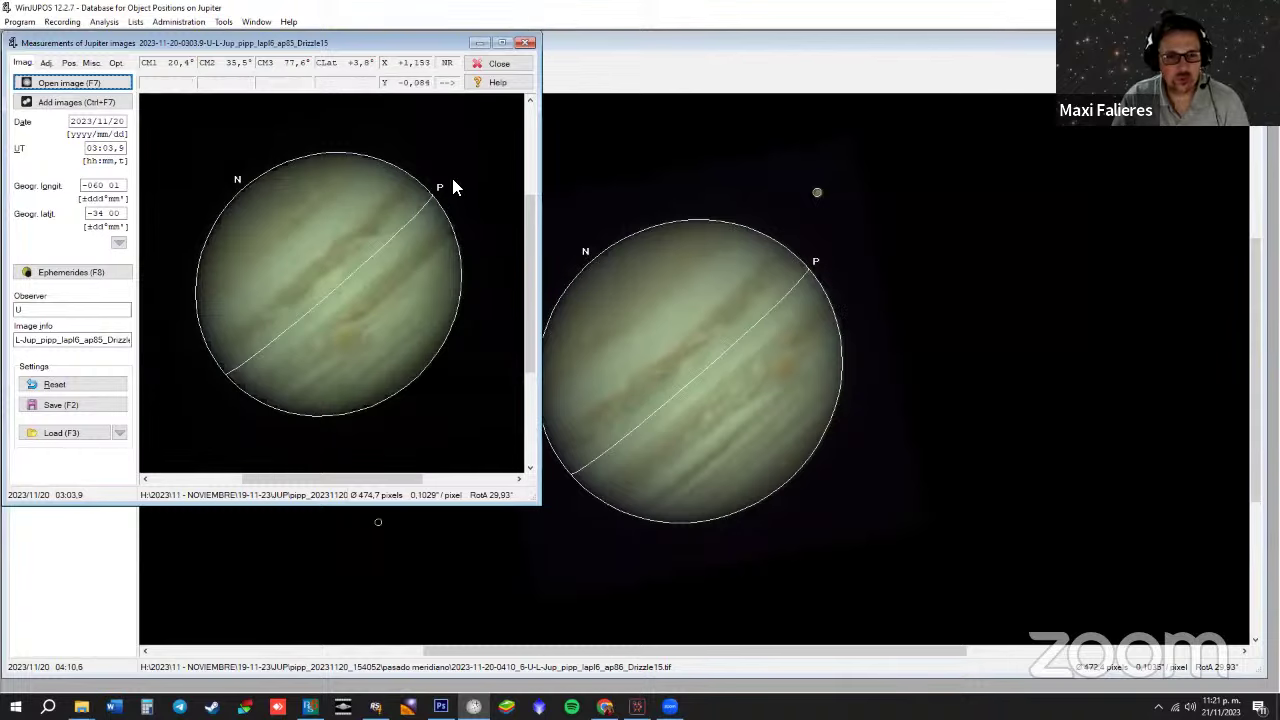
click(518, 44)
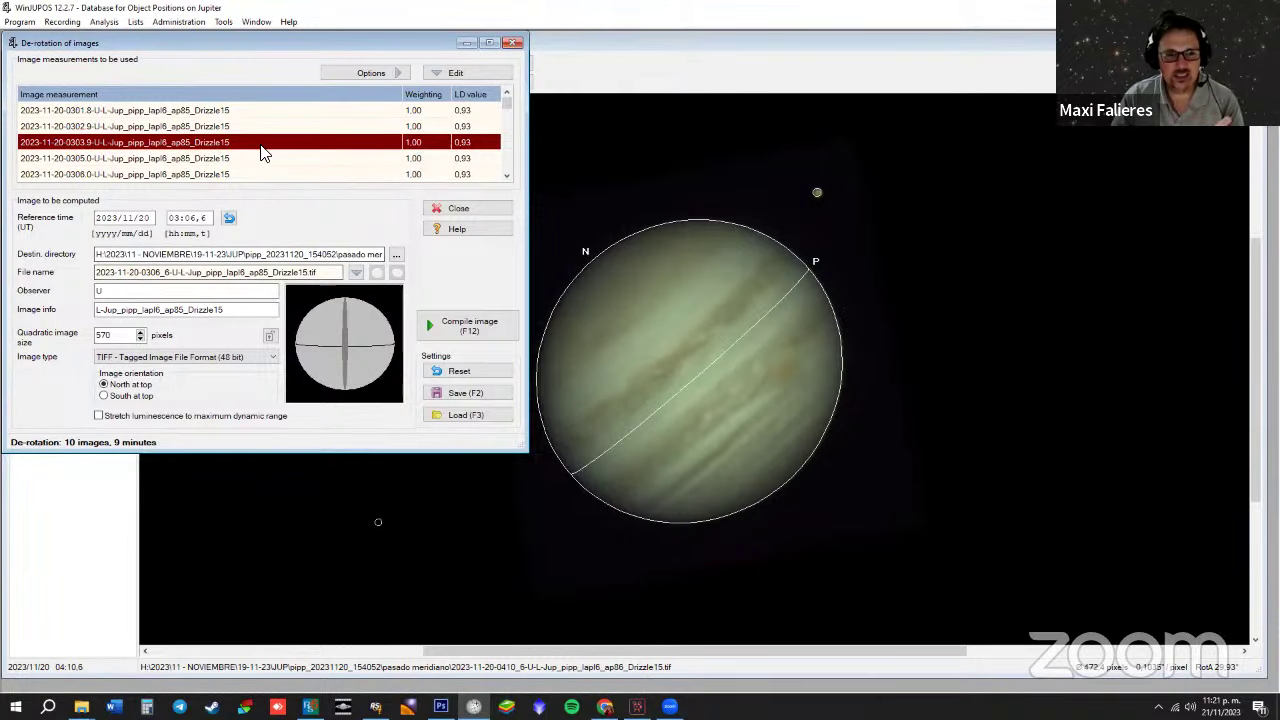
Look through the rest of the measurement list down to the 2023-11-20-0311.3 entry
key(Down)
key(Down)
key(Down)
key(Down)
key(Down)
key(Down)
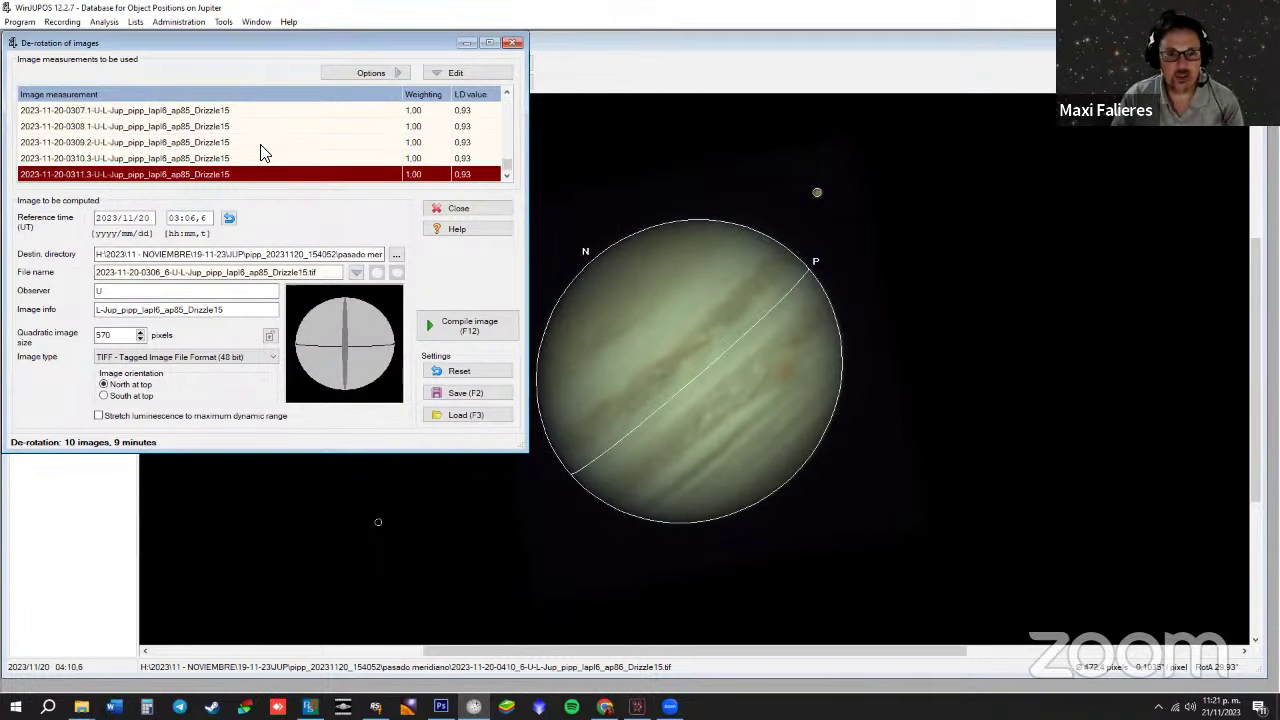
Look over the de-rotation measurement list between the first 2023-11-20-0301.8 entry and the last 2023-11-20-0311.3 entry
key(Up)
key(Up)
key(Up)
key(Up)
key(Down)
key(Down)
key(Down)
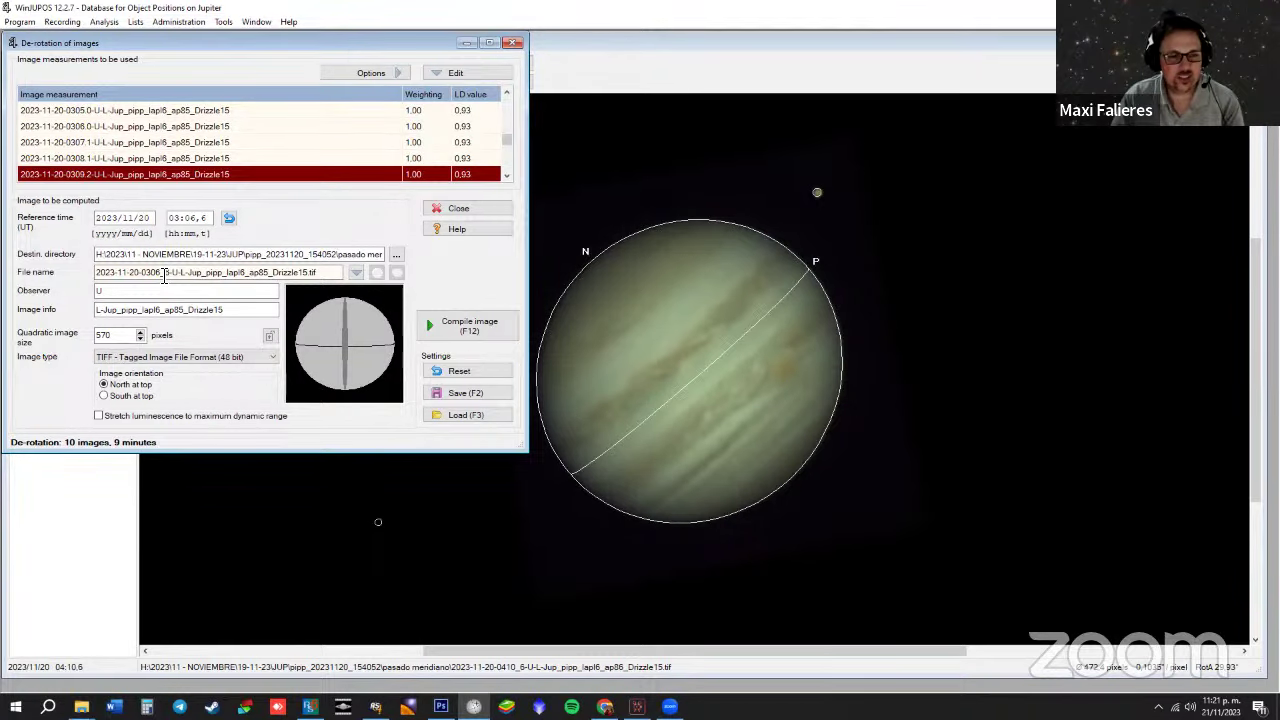
key(Home)
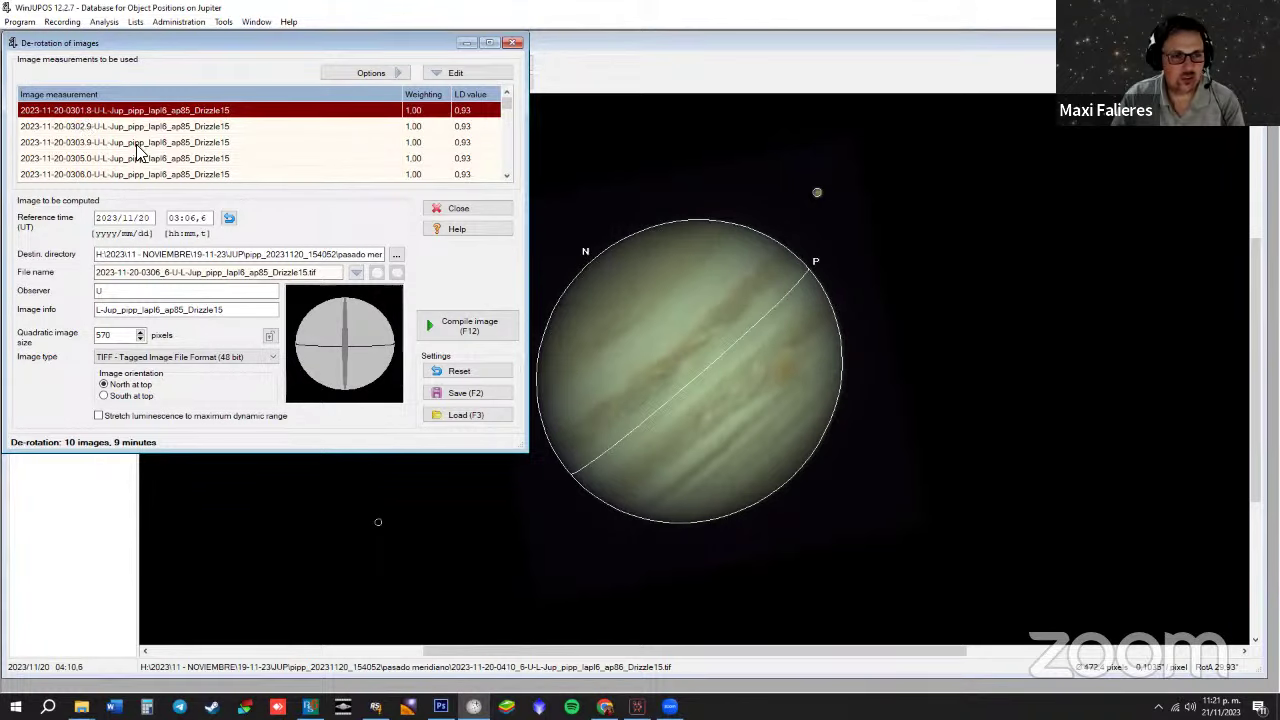
key(End)
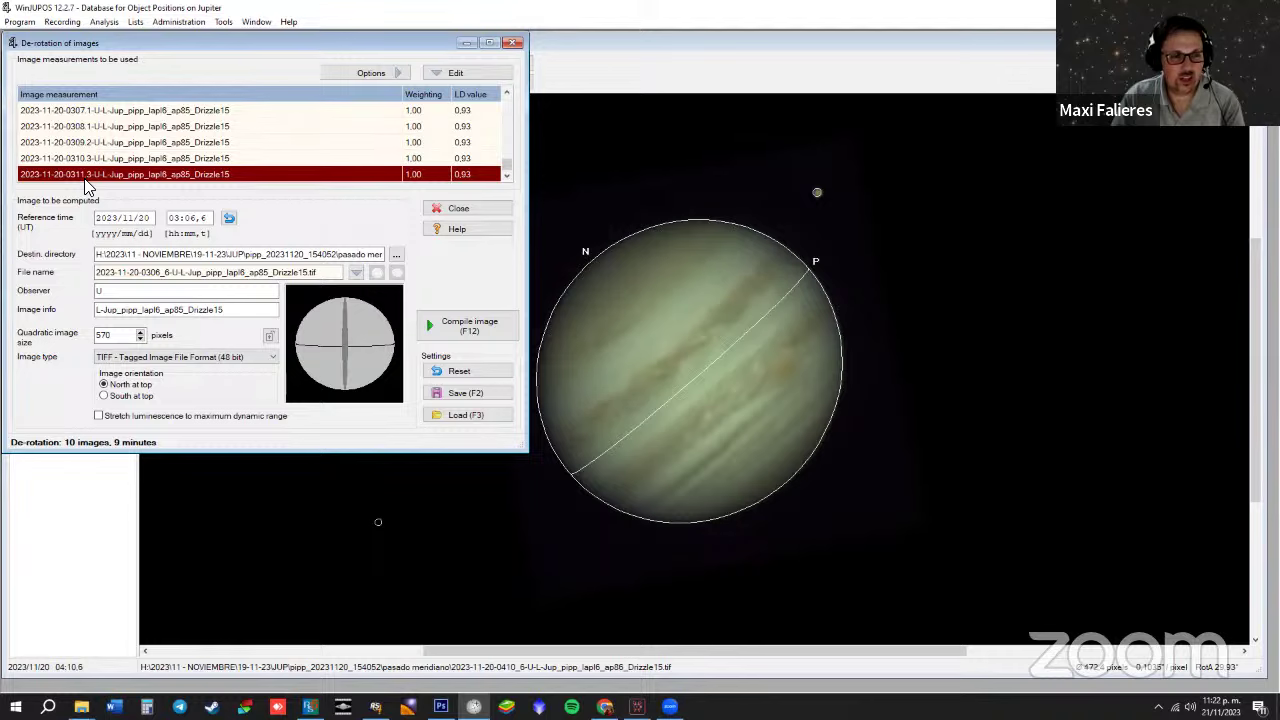
key(Up)
key(Up)
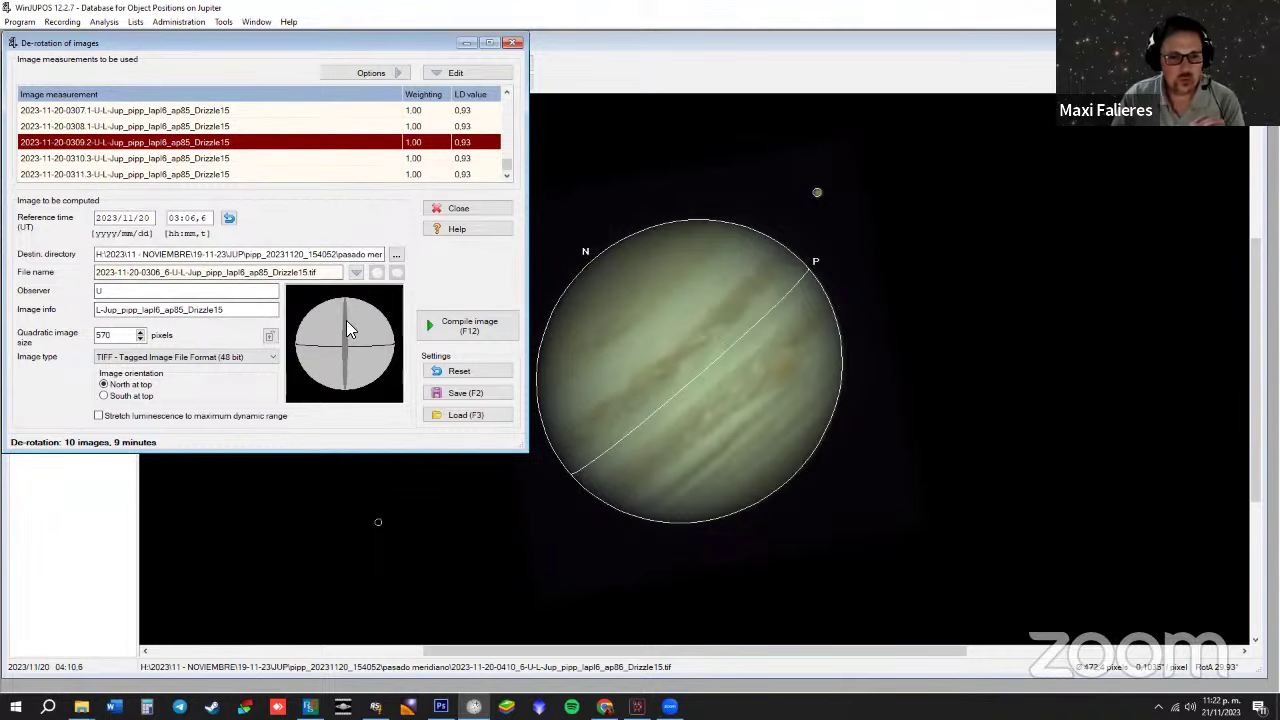
Create the folder Nueva carpeta (2) inside subfolder 2 of derro and choose it as the destination directory
click(396, 257)
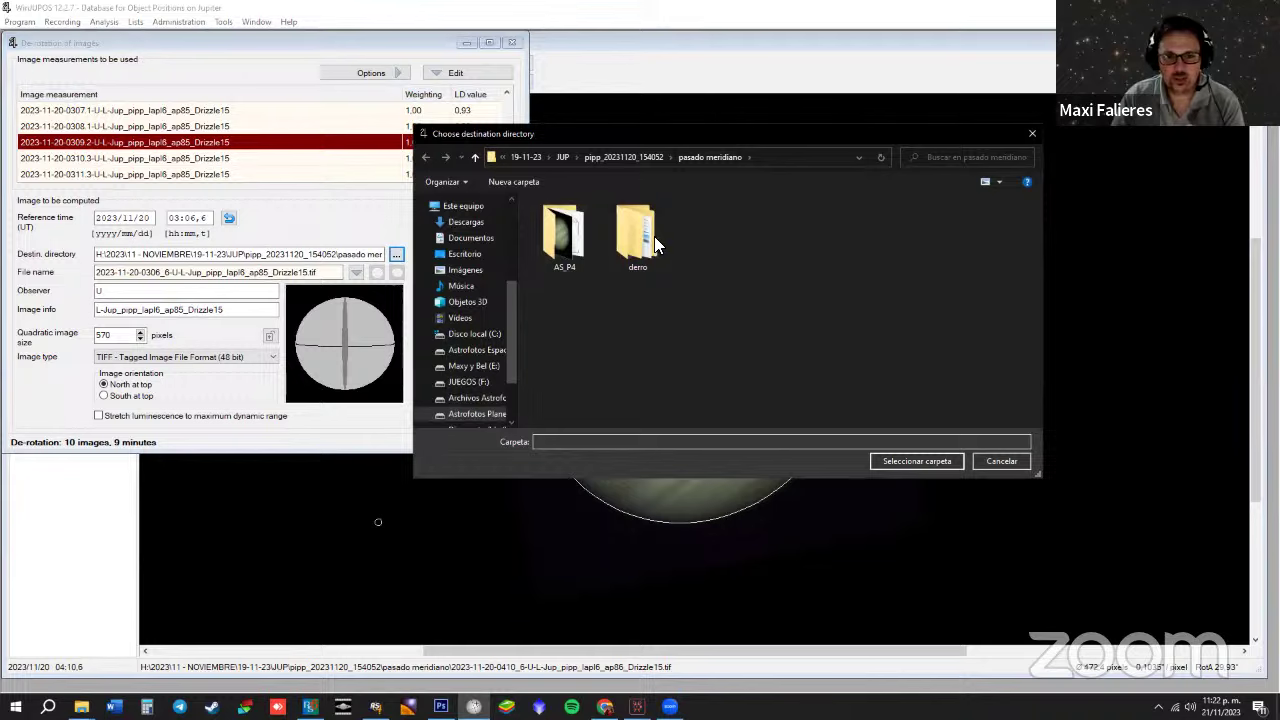
double_click(654, 236)
double_click(568, 234)
right_click(650, 306)
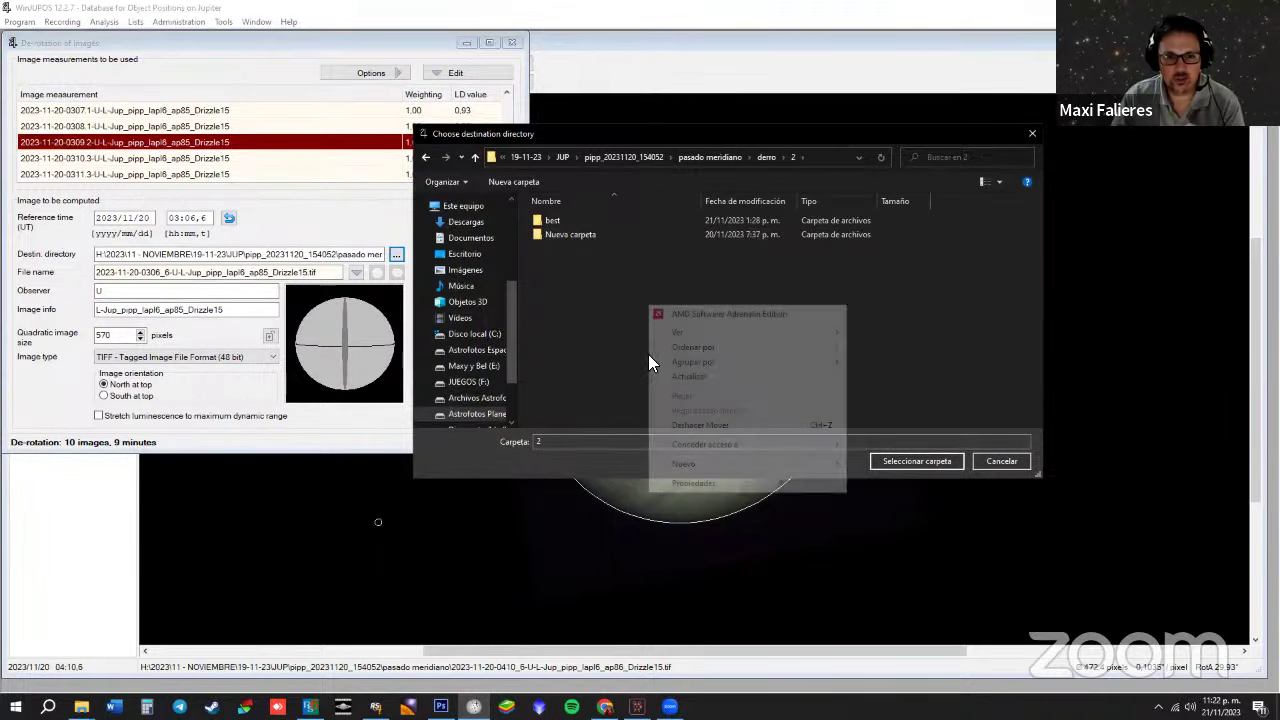
mouse_move(736, 462)
click(870, 460)
click(566, 246)
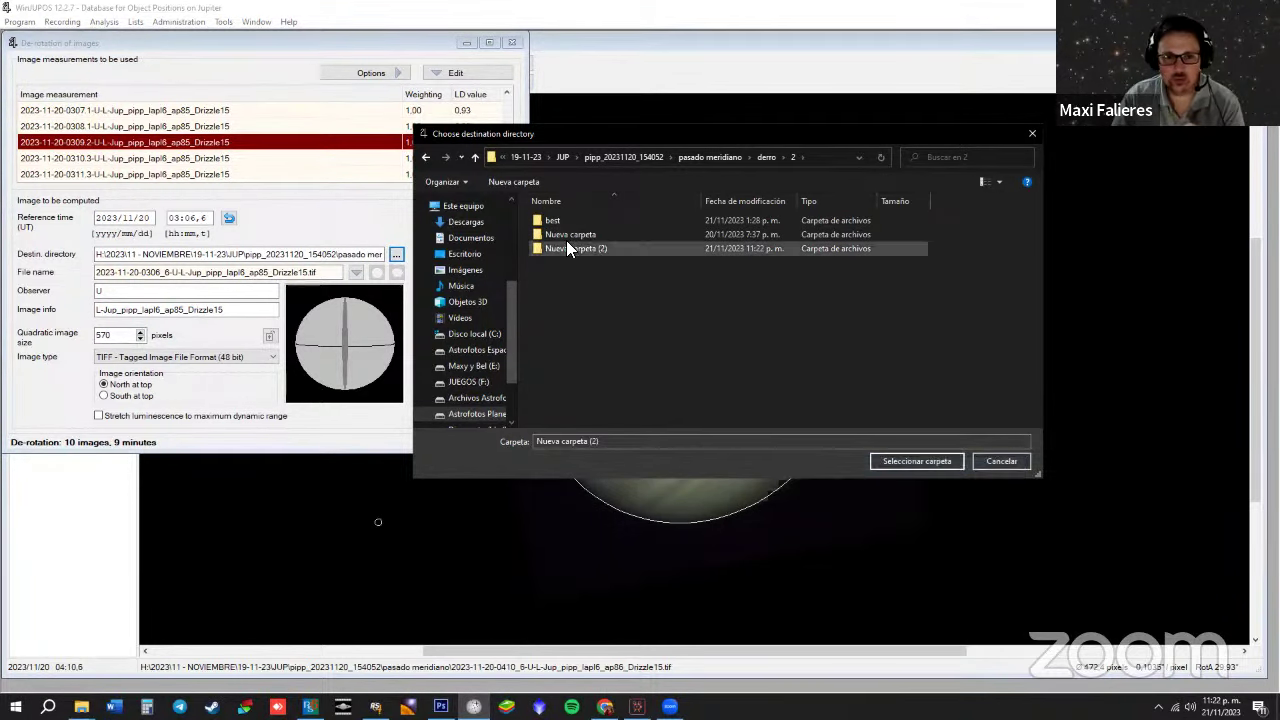
double_click(564, 248)
click(892, 462)
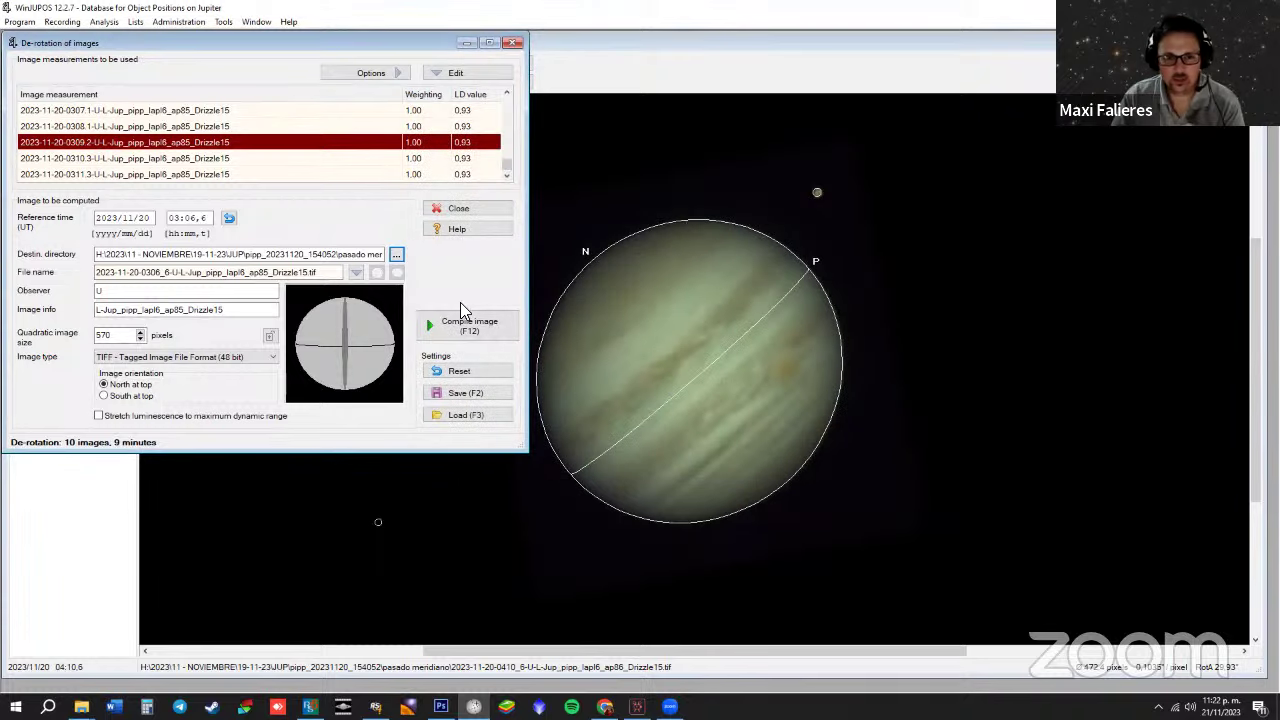
Set the quadratic image size to 870 pixels and compile the de-rotated image
drag(112, 335, 5, 340)
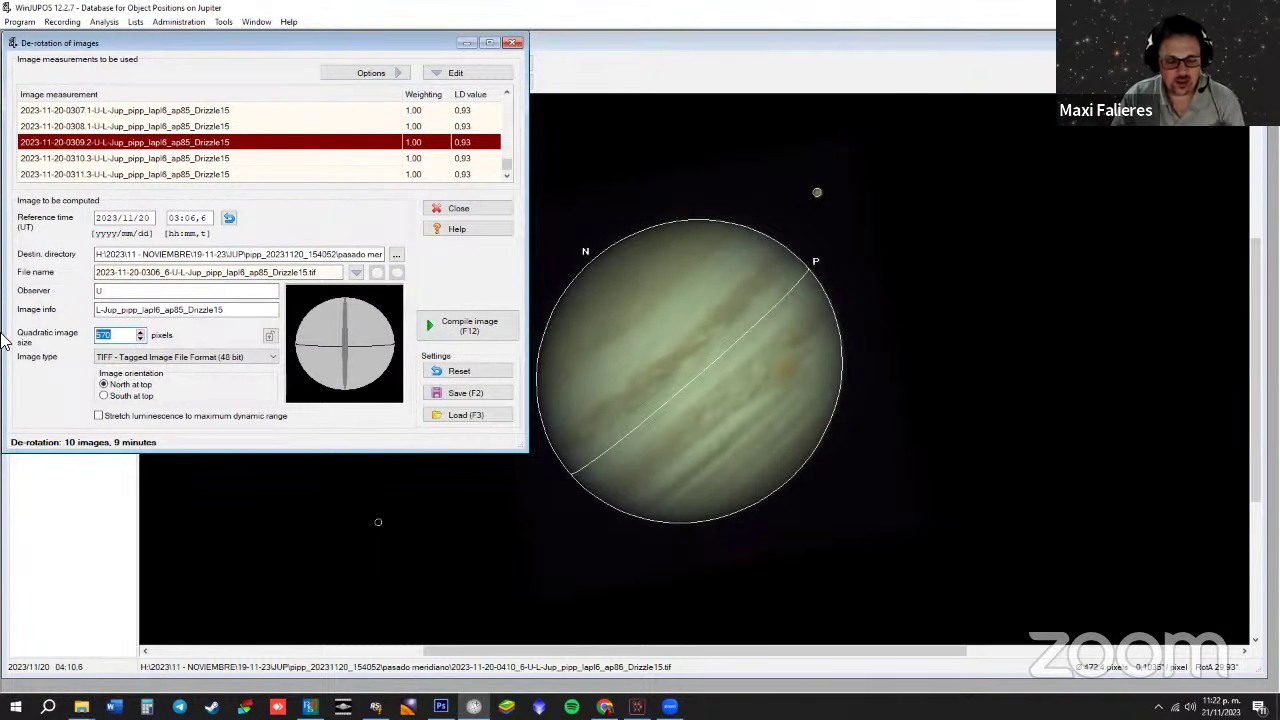
text(870)
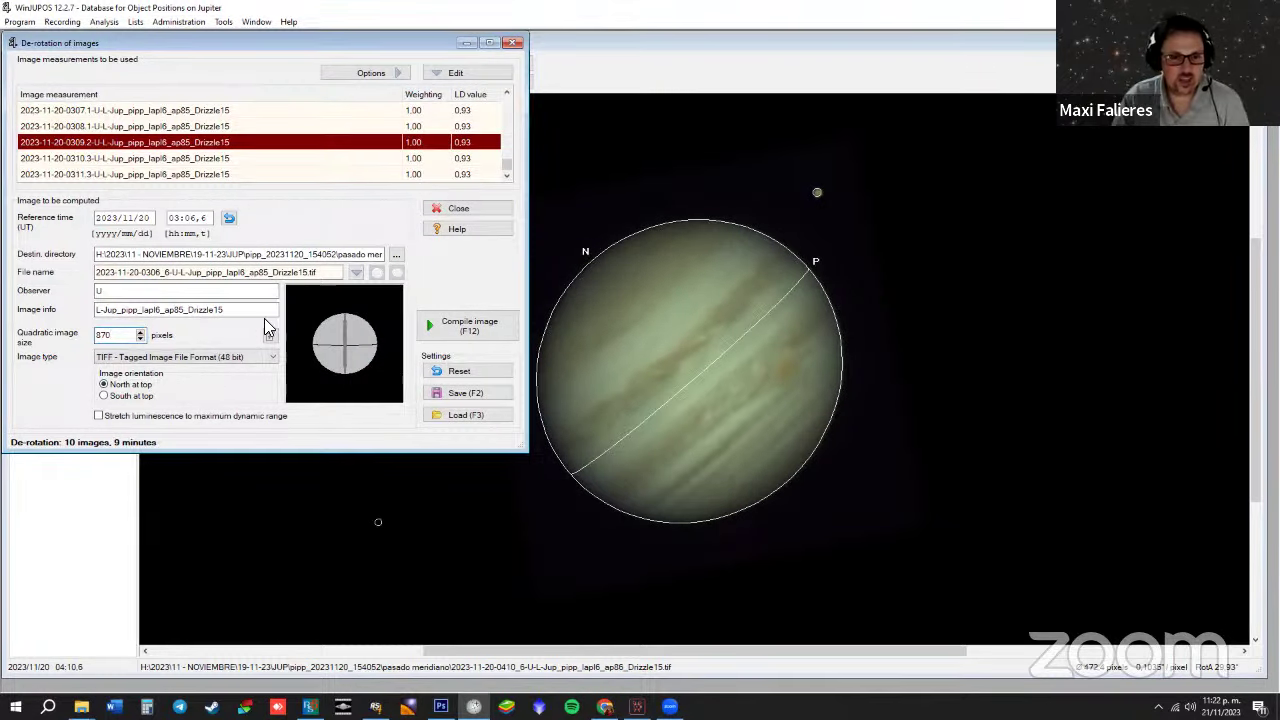
click(468, 330)
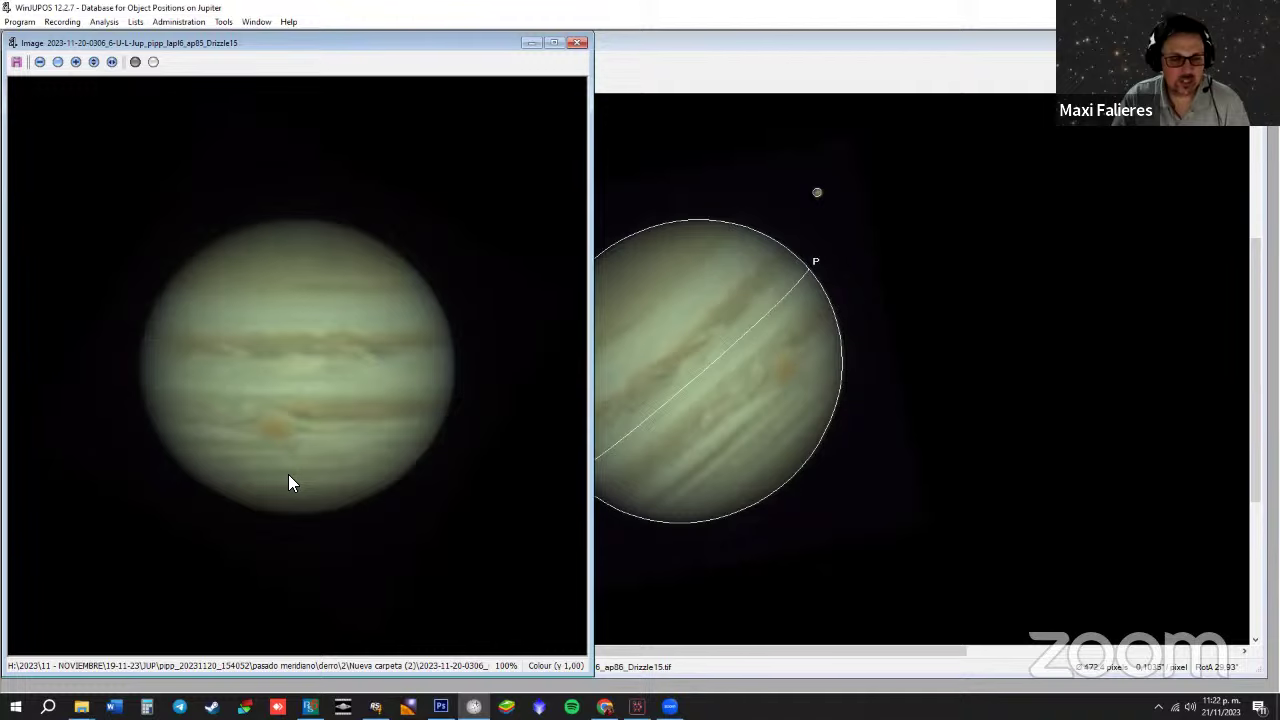
mouse_move(82, 706)
click(94, 677)
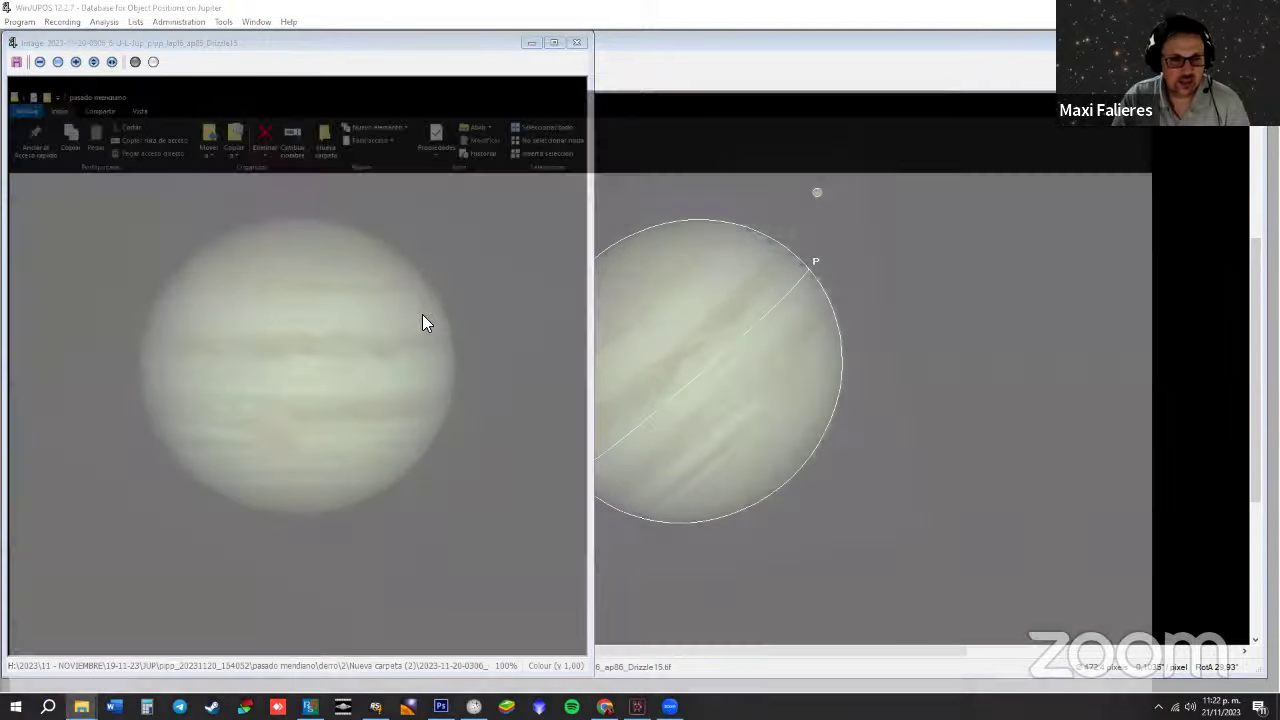
double_click(190, 168)
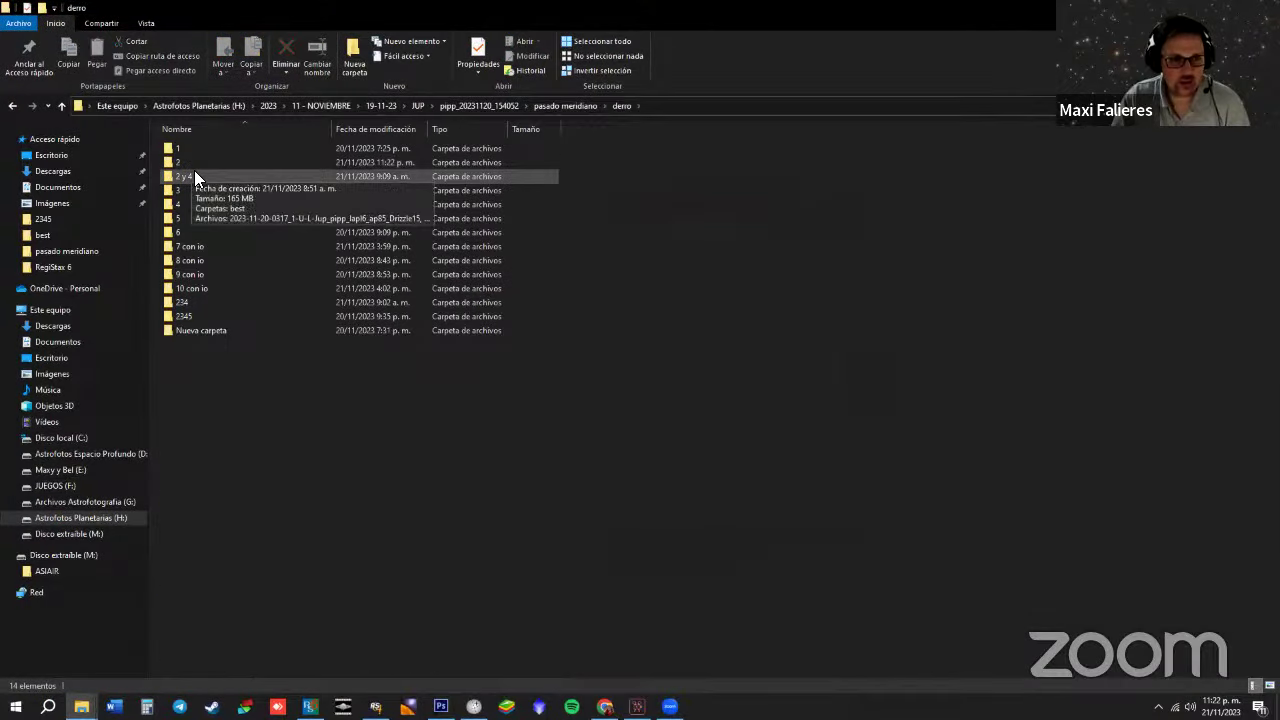
click(194, 172)
double_click(194, 168)
double_click(202, 178)
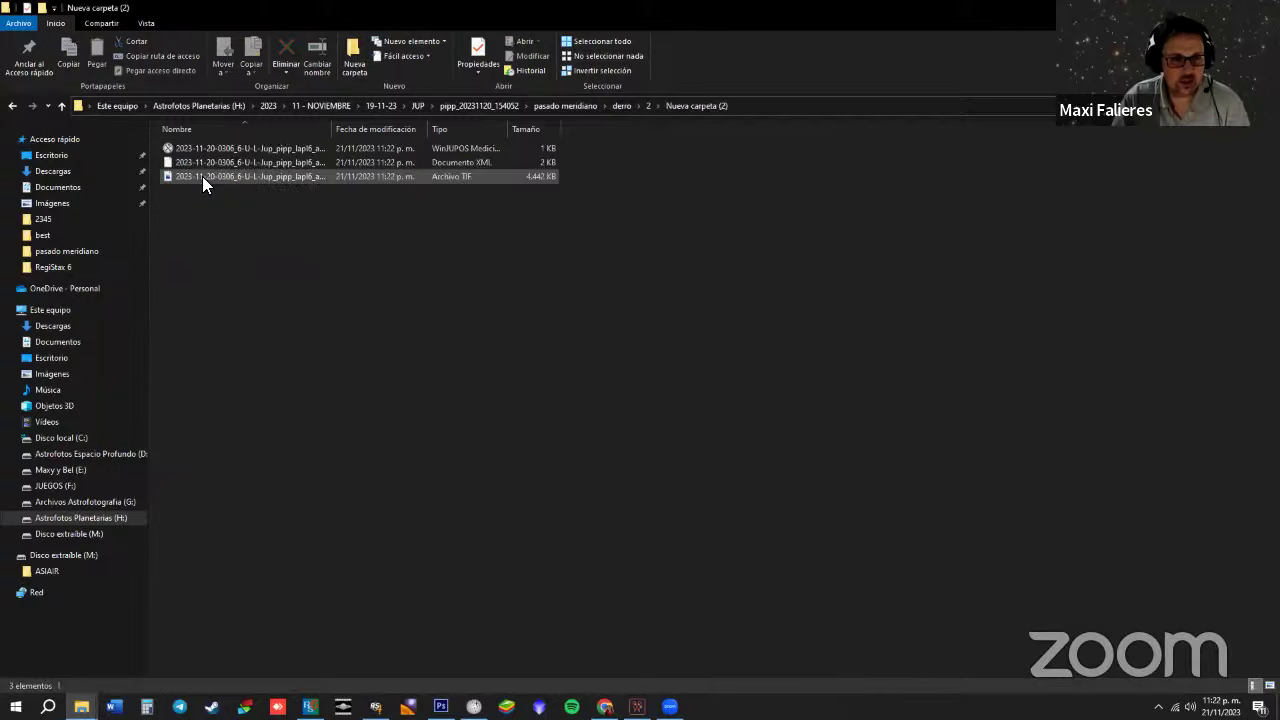
click(202, 176)
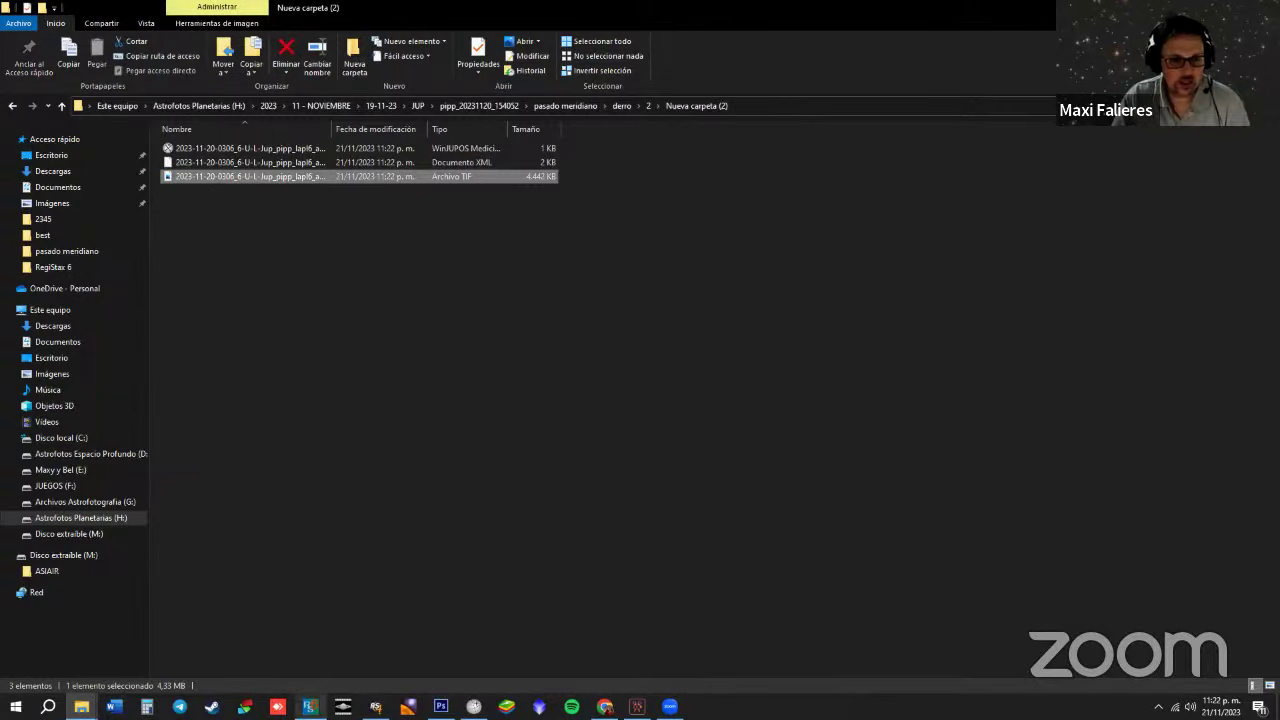
click(310, 706)
drag(270, 174, 651, 440)
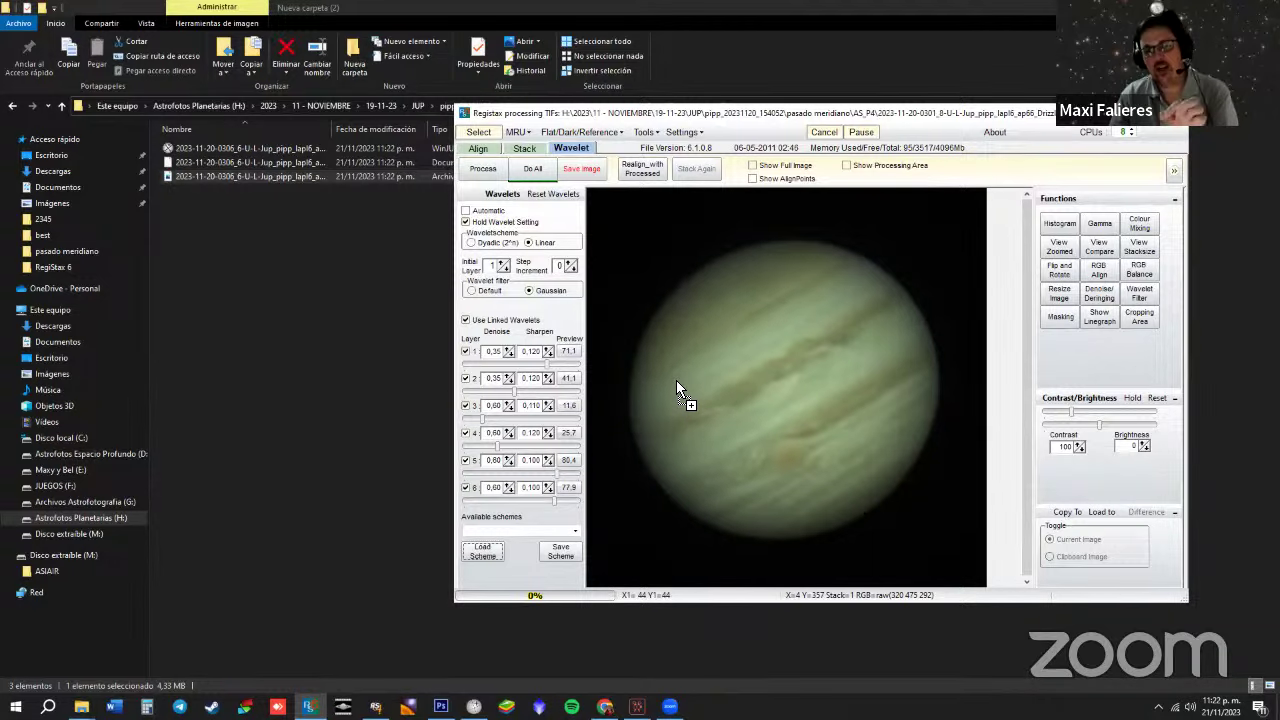
drag(676, 380, 707, 370)
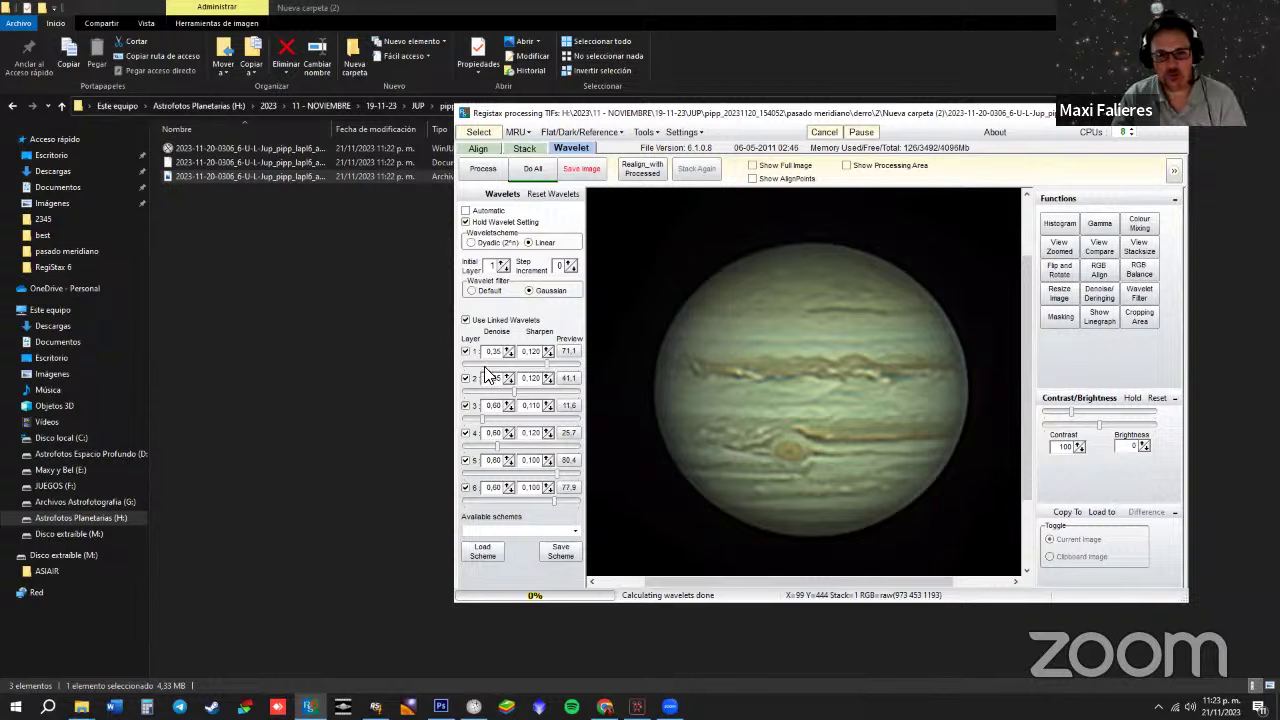
Browse the saved wavelet schemes in the RegiStax 6 folder to load one for the de-rotated image
click(480, 552)
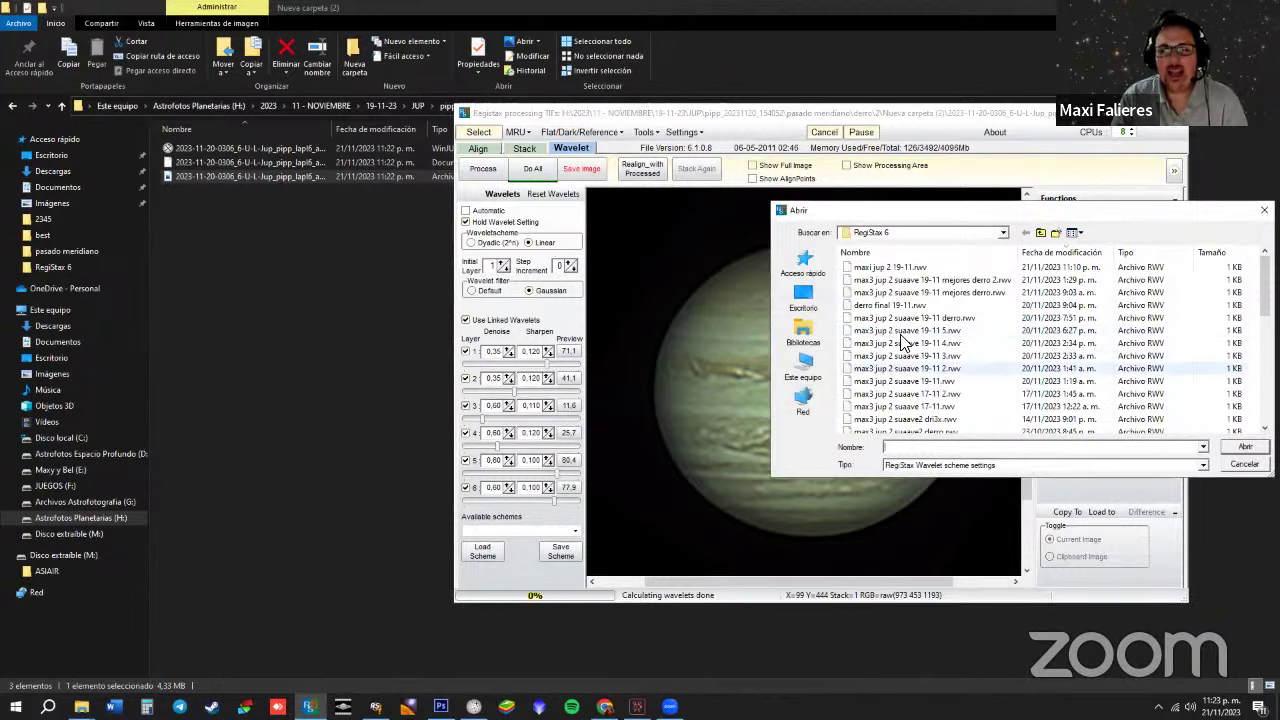
click(1242, 466)
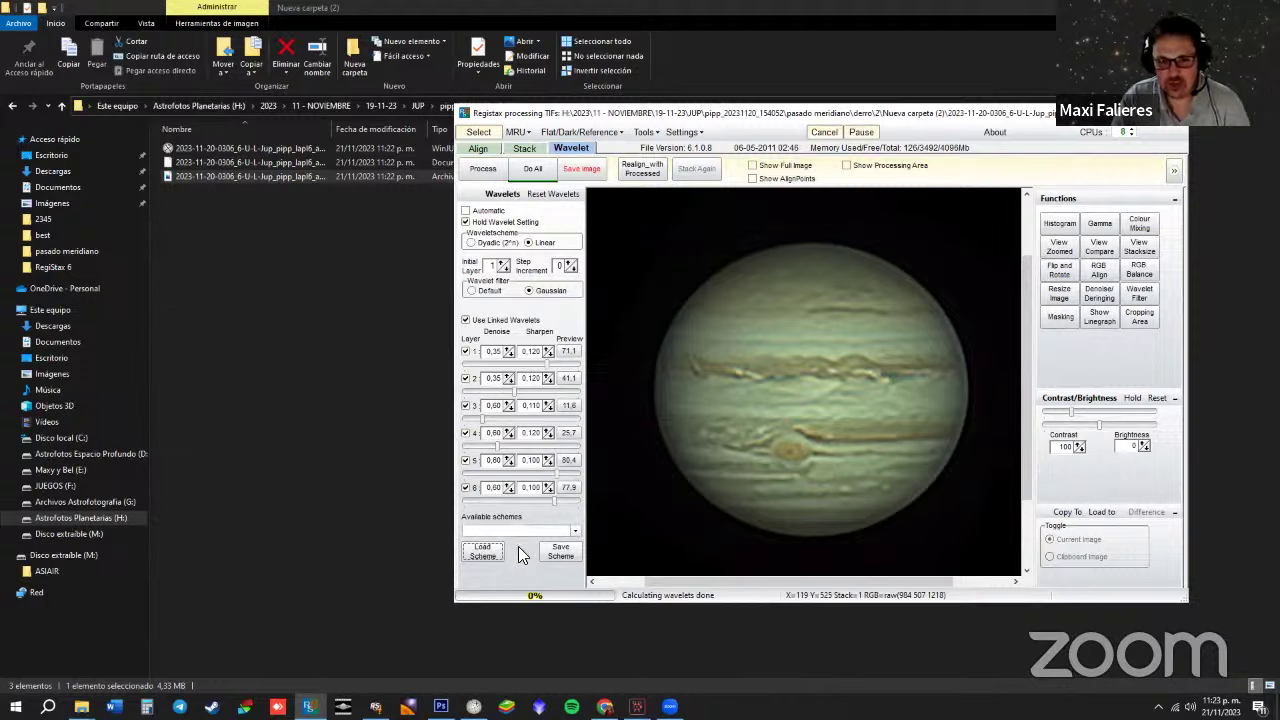
click(486, 556)
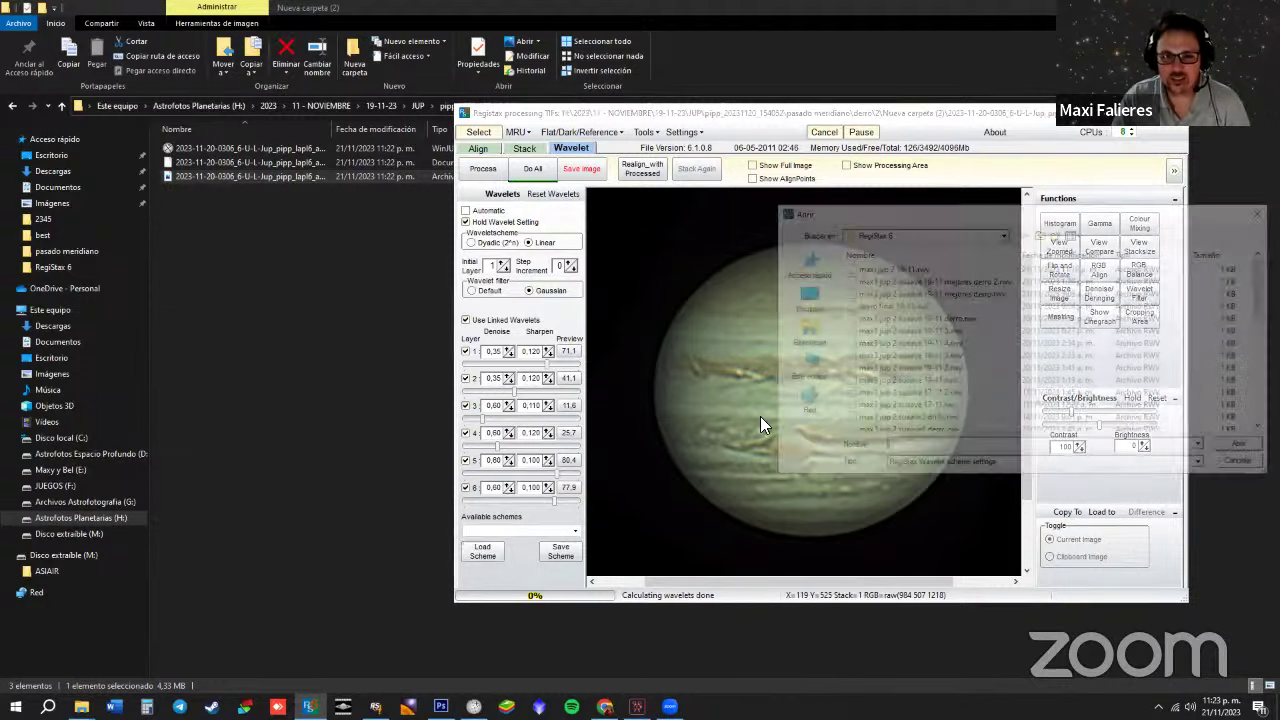